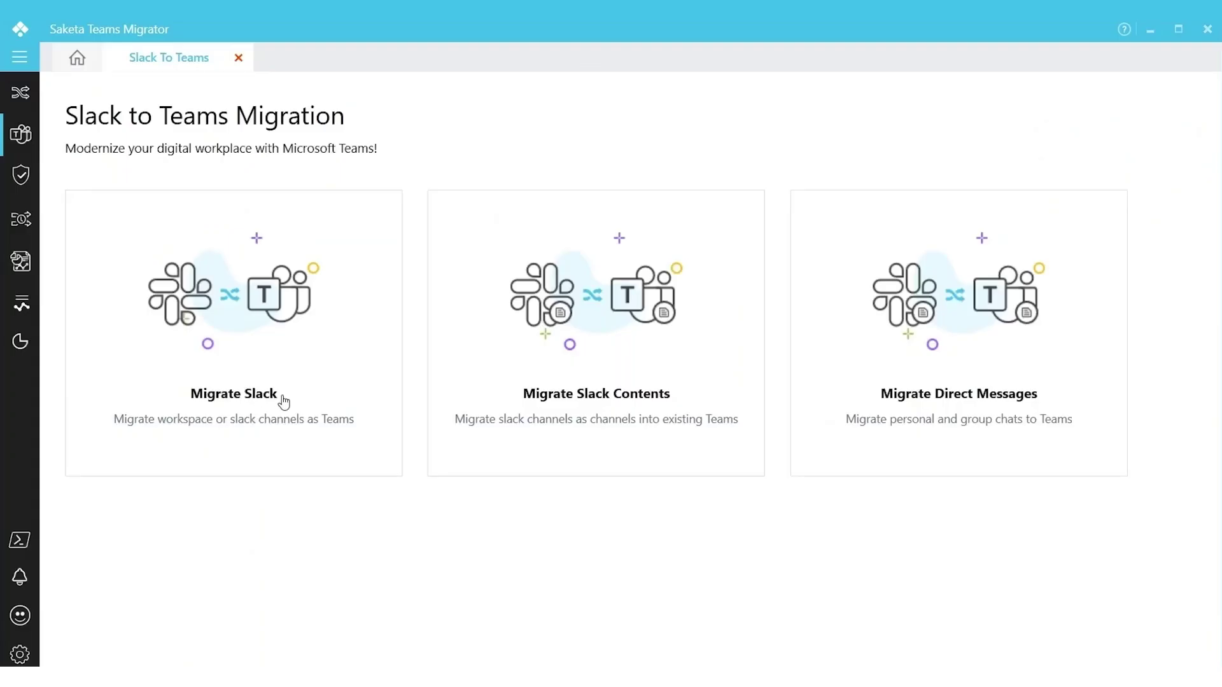
# Step: Launch the Migrate Slack card to begin the Slack-to-Teams wizard
pyautogui.click(283, 400)
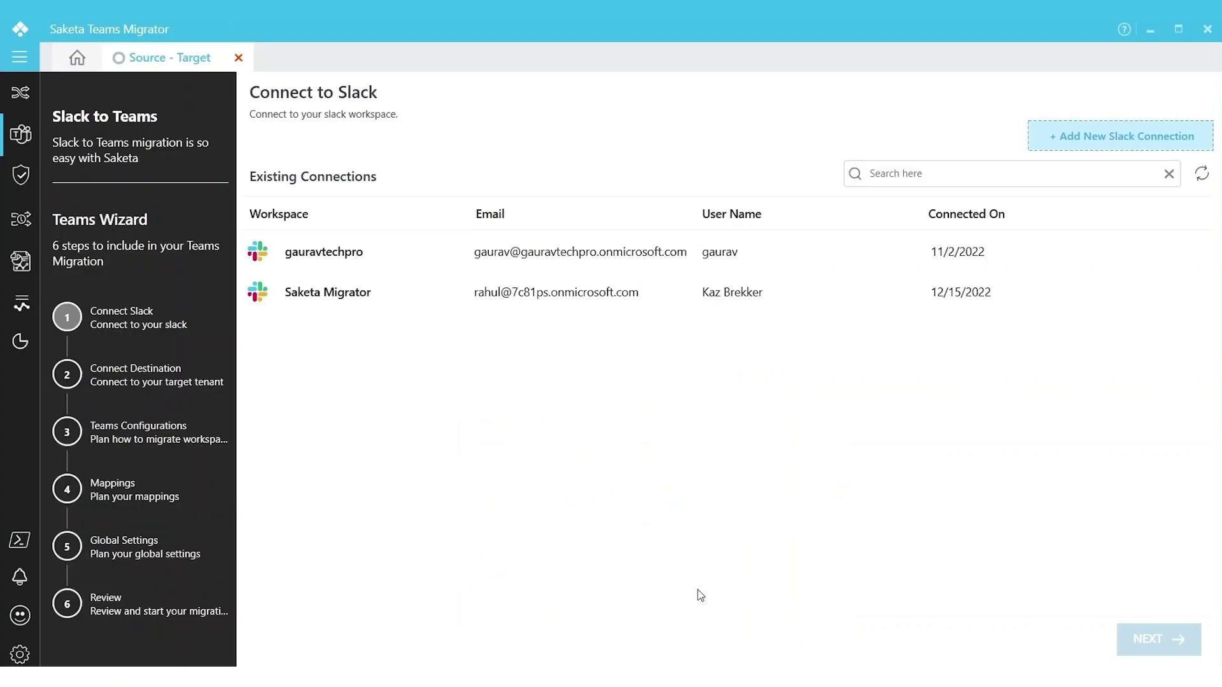
# Step: Select the Saketa Migrator workspace as the Slack source and continue
pyautogui.click(355, 301)
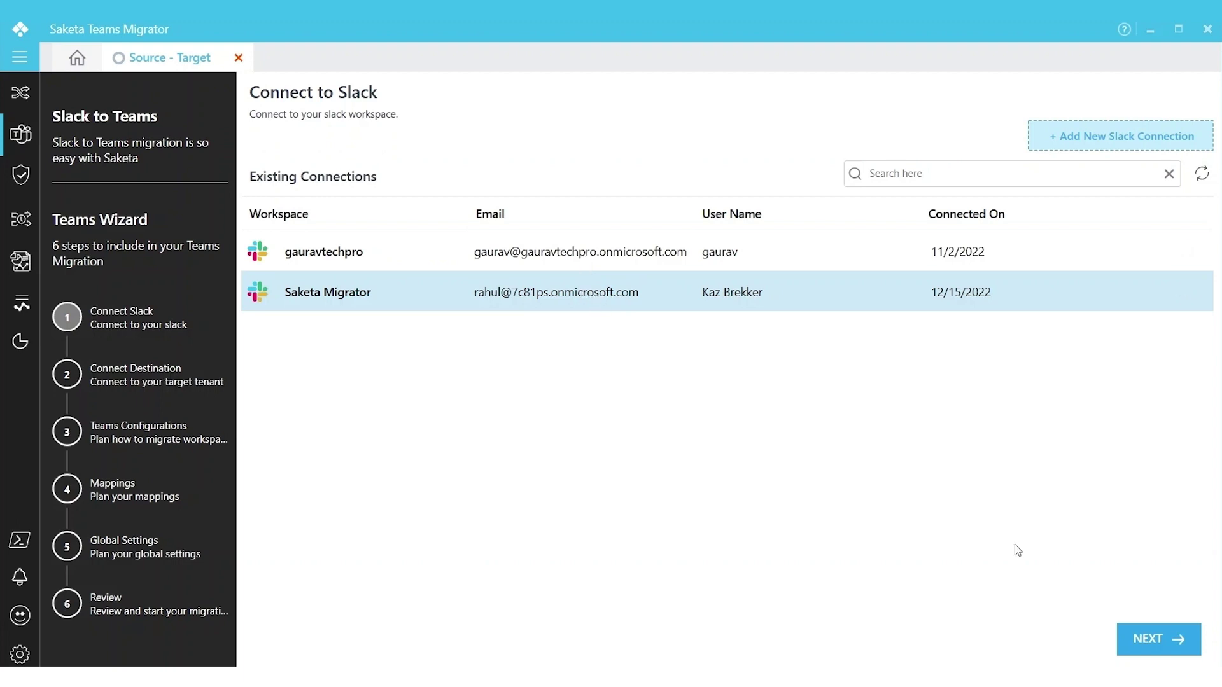
pyautogui.click(1145, 639)
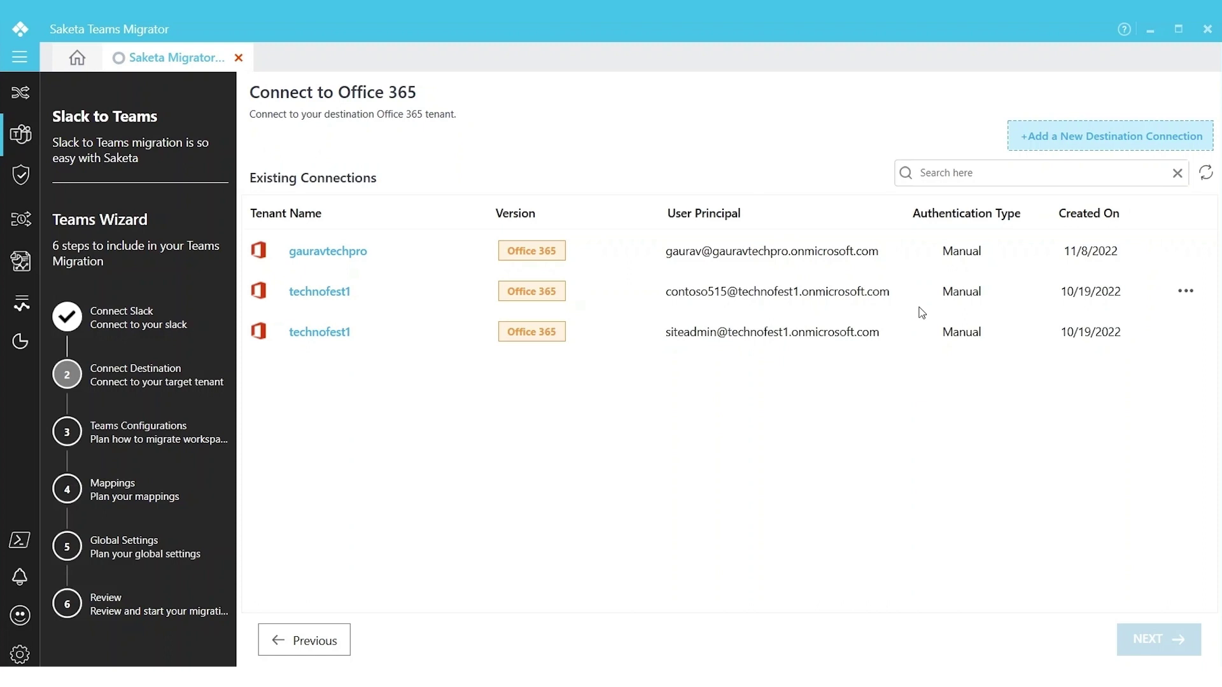
# Step: Try a new Browser-authenticated destination, cancel it, and use the existing gauravtechpro tenant instead
pyautogui.click(1097, 148)
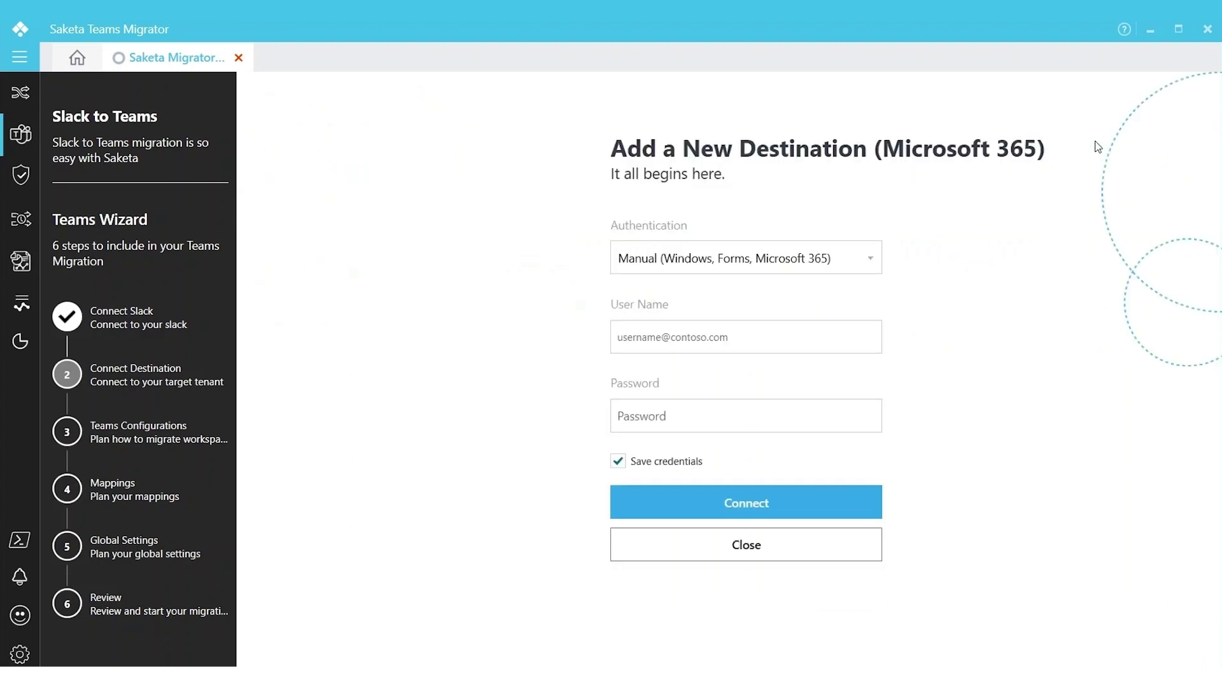
pyautogui.click(633, 336)
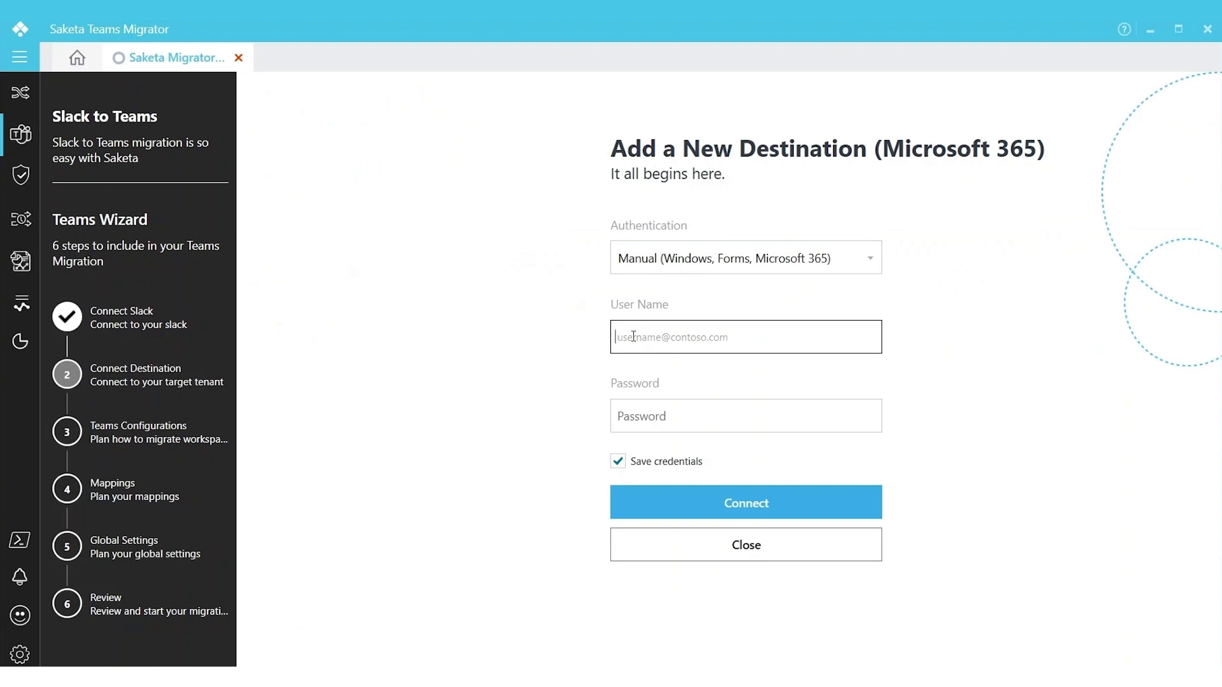
pyautogui.click(633, 408)
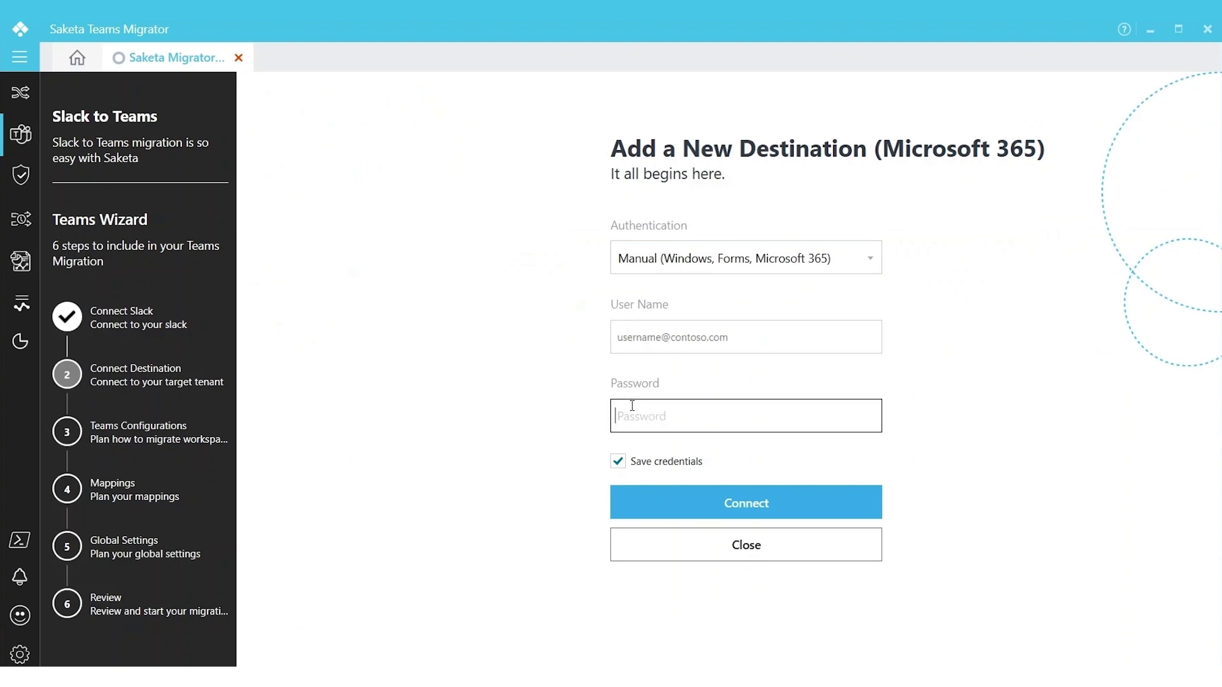
pyautogui.click(695, 262)
pyautogui.click(665, 309)
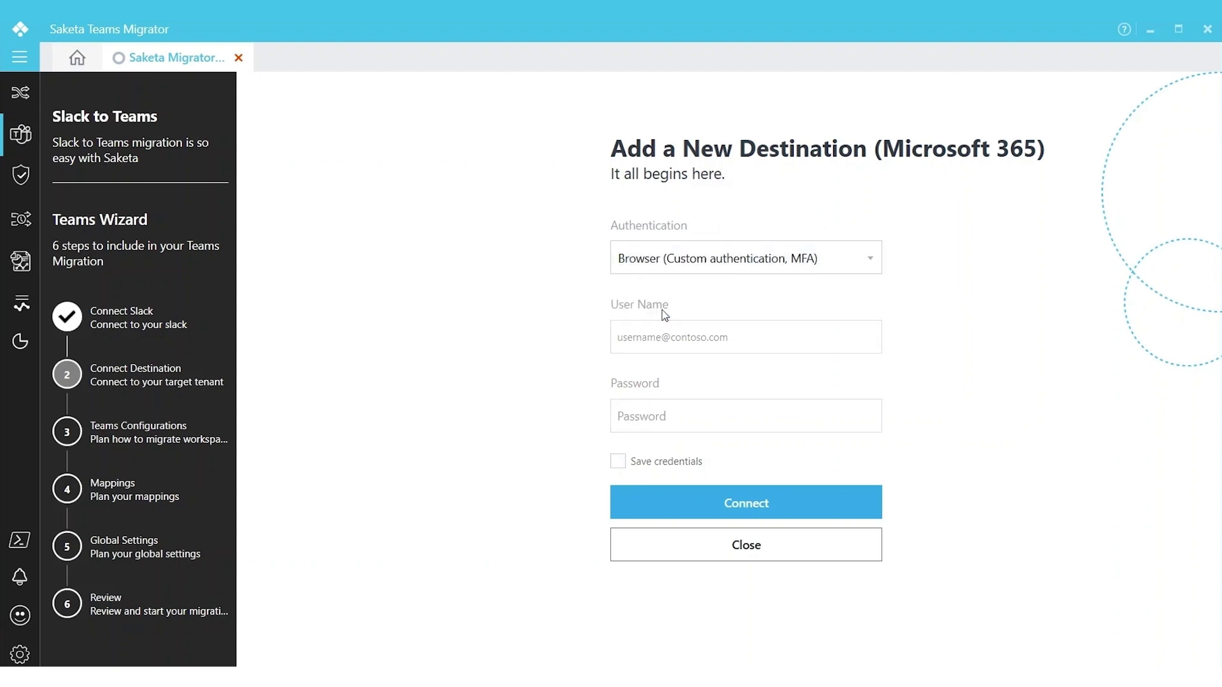
pyautogui.click(724, 502)
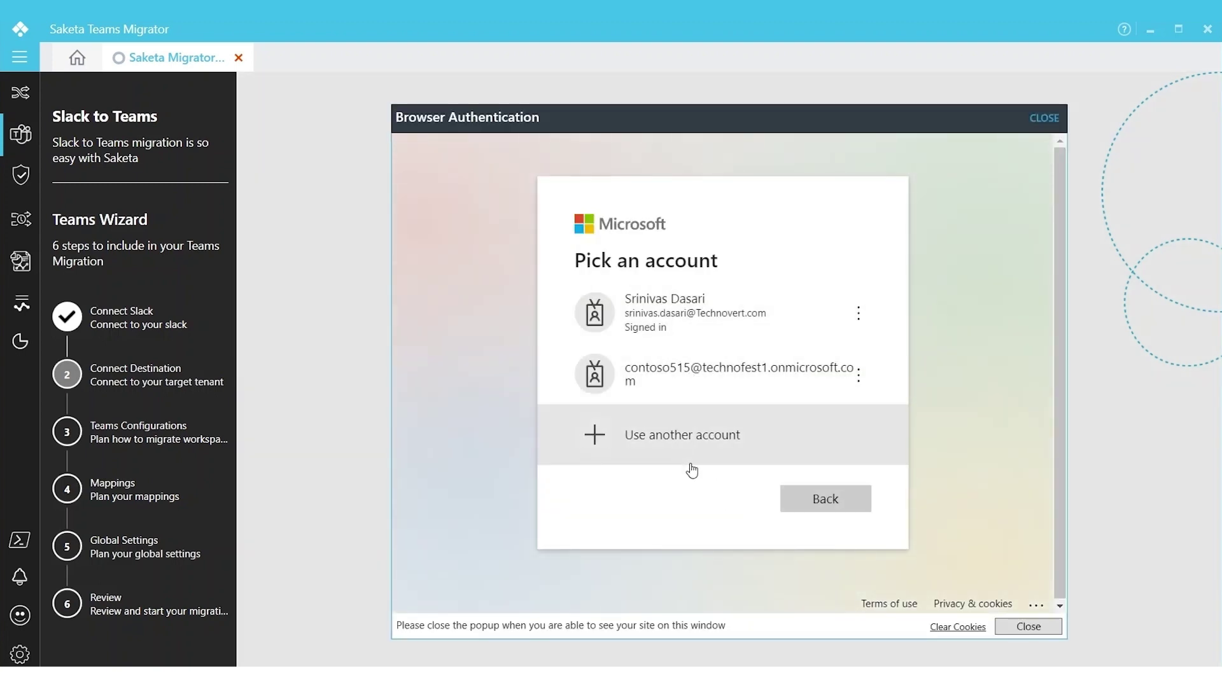
pyautogui.click(814, 506)
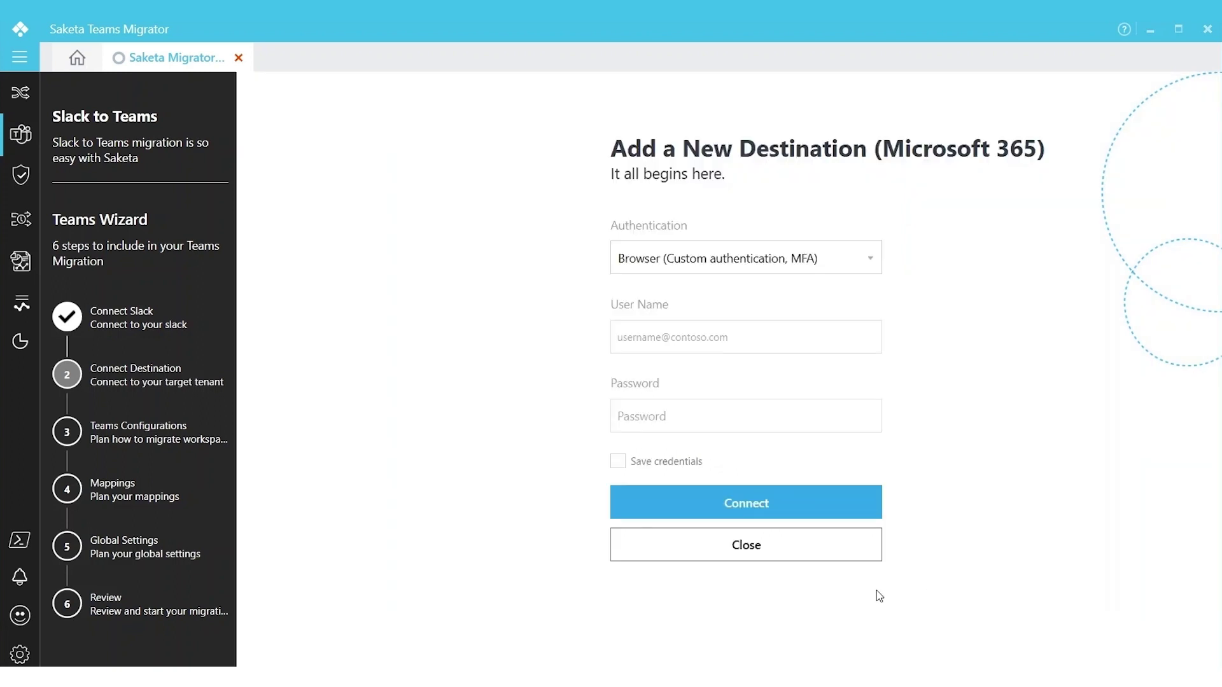
pyautogui.click(784, 558)
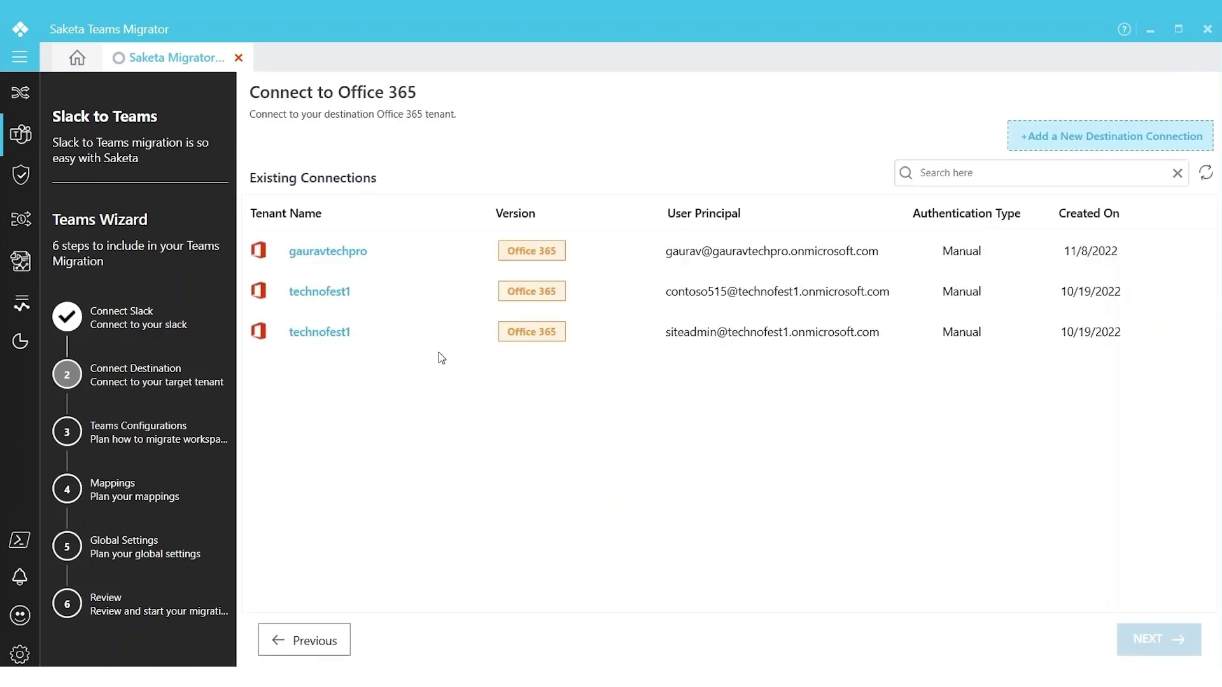
pyautogui.click(327, 253)
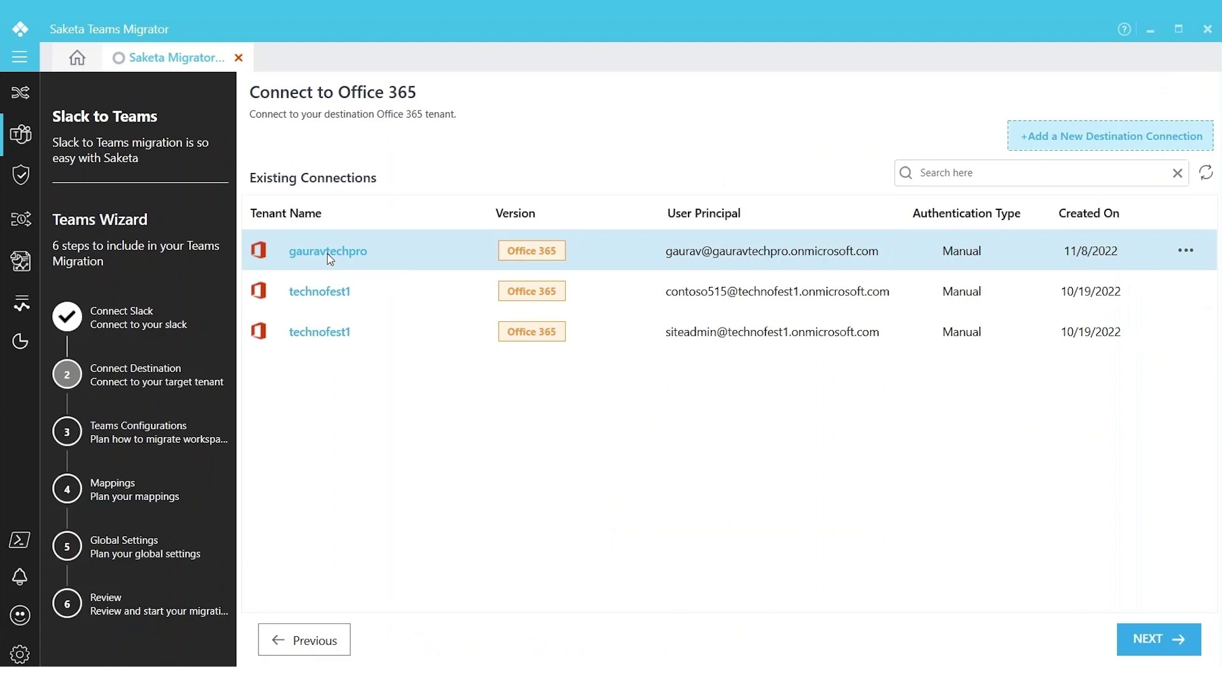
pyautogui.click(1135, 641)
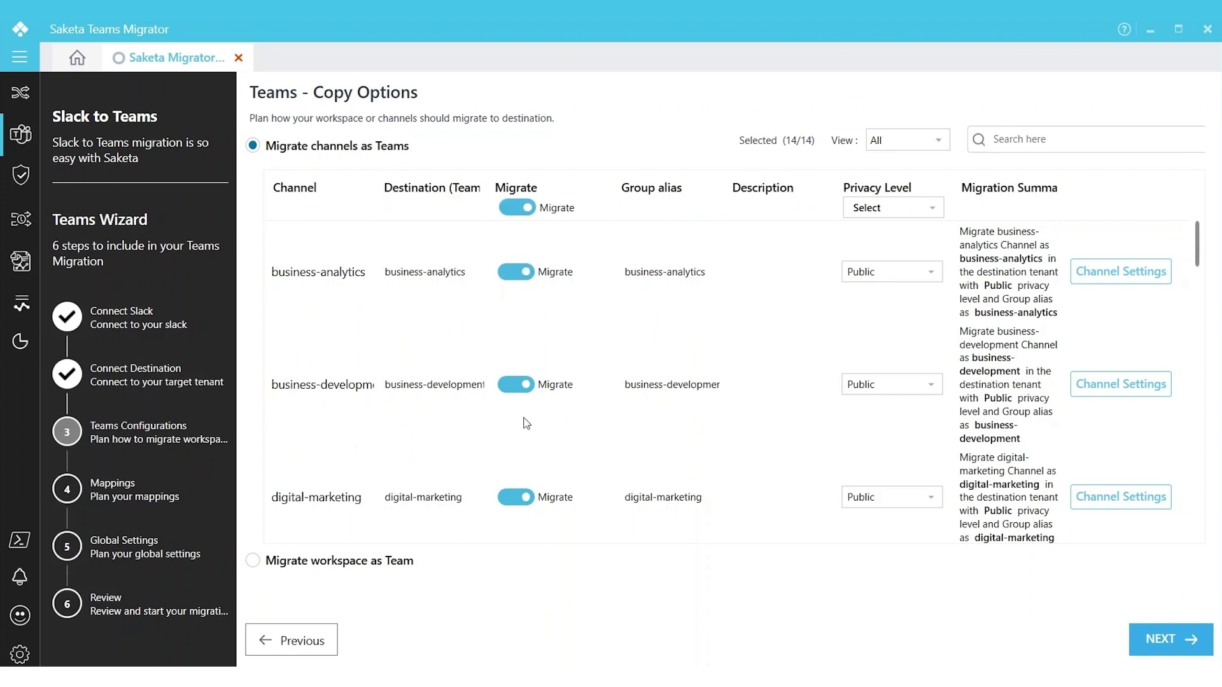
# Step: Skip all channels, then mark business-analytics, business-development and digital-marketing to migrate
pyautogui.click(516, 207)
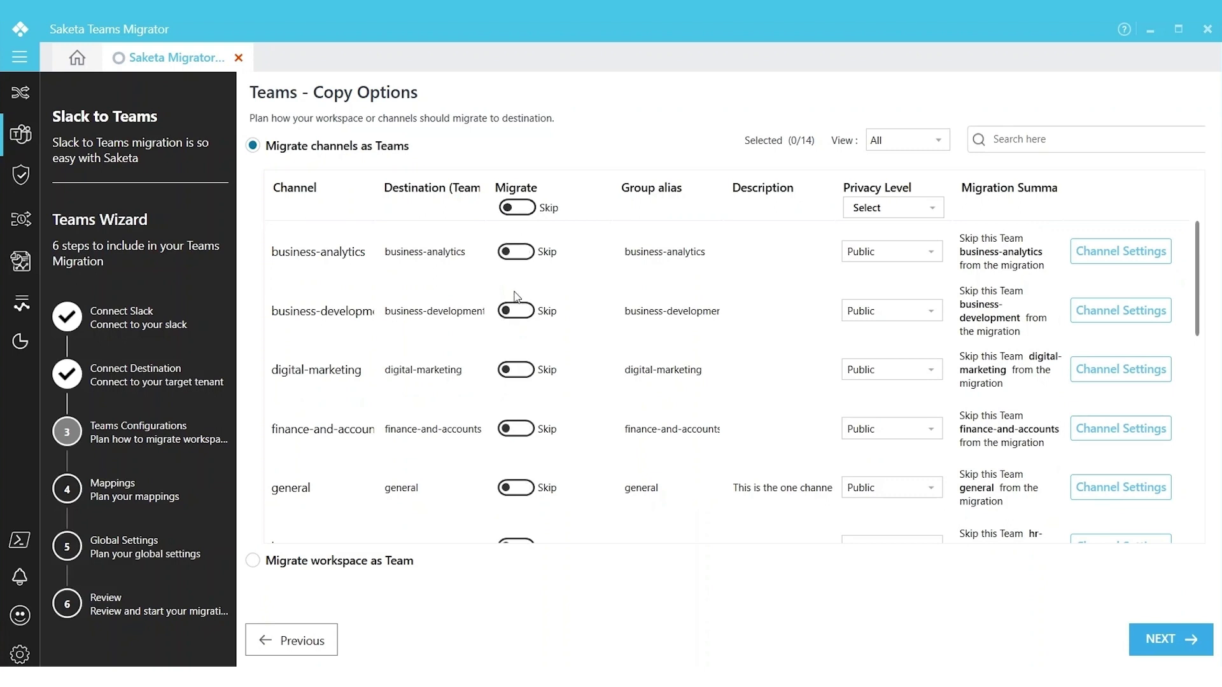
pyautogui.click(516, 252)
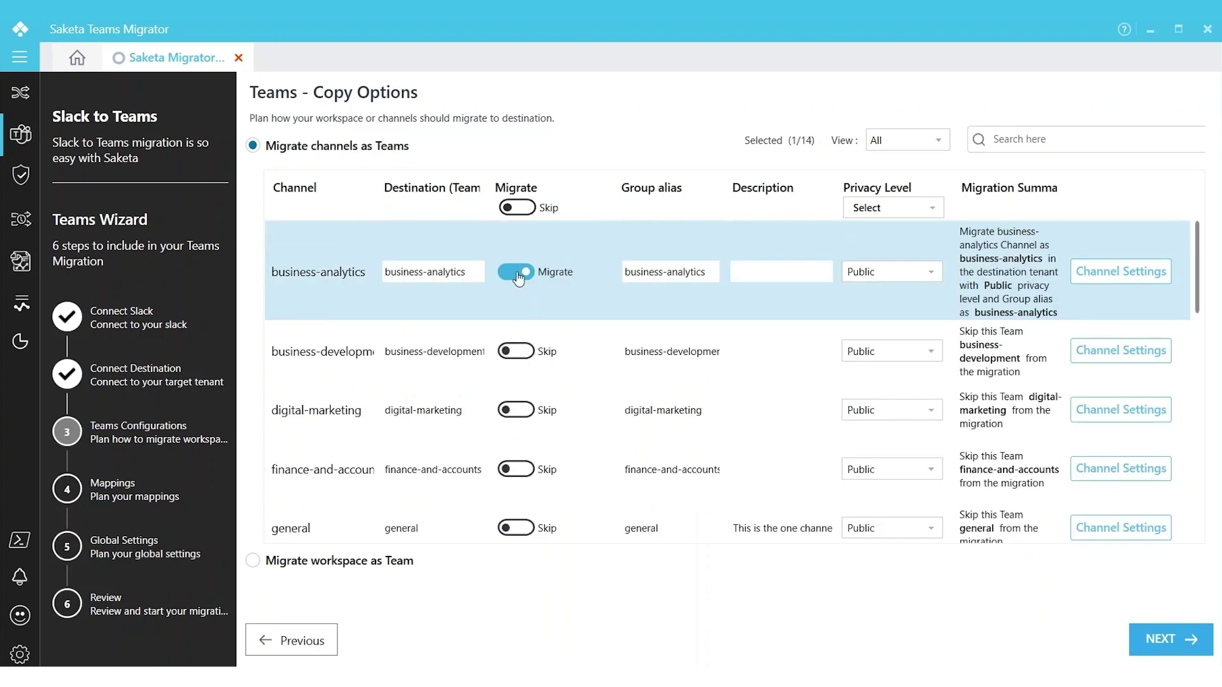
pyautogui.click(517, 349)
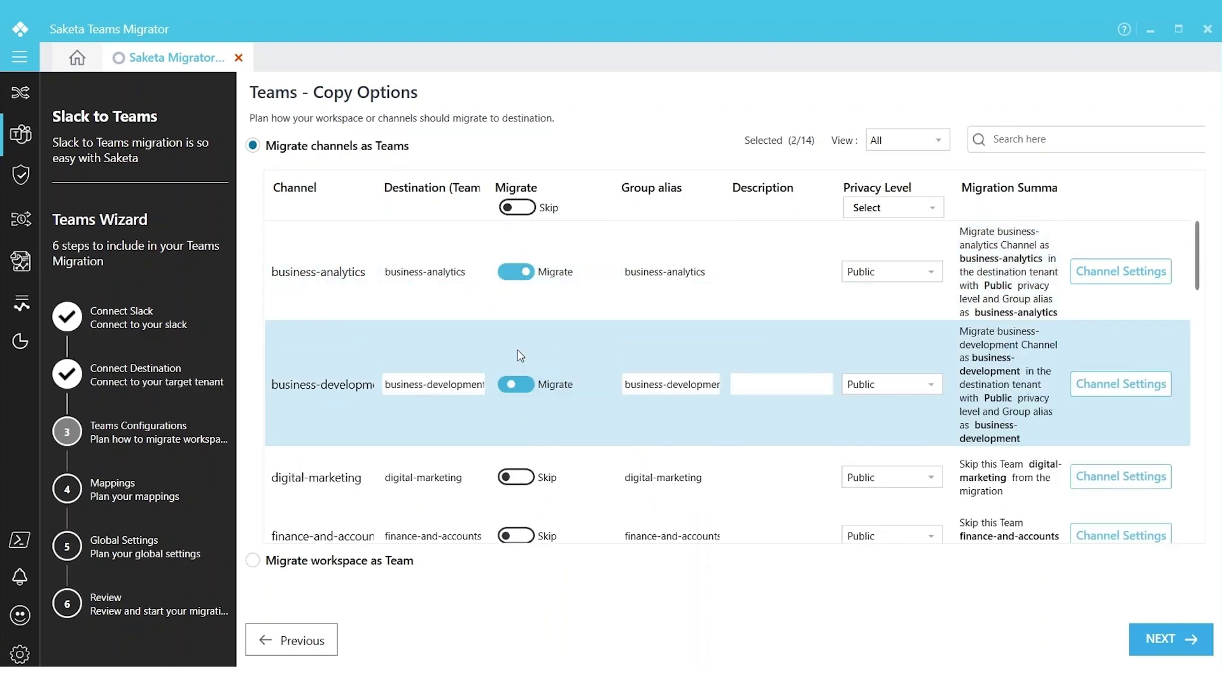
pyautogui.click(516, 478)
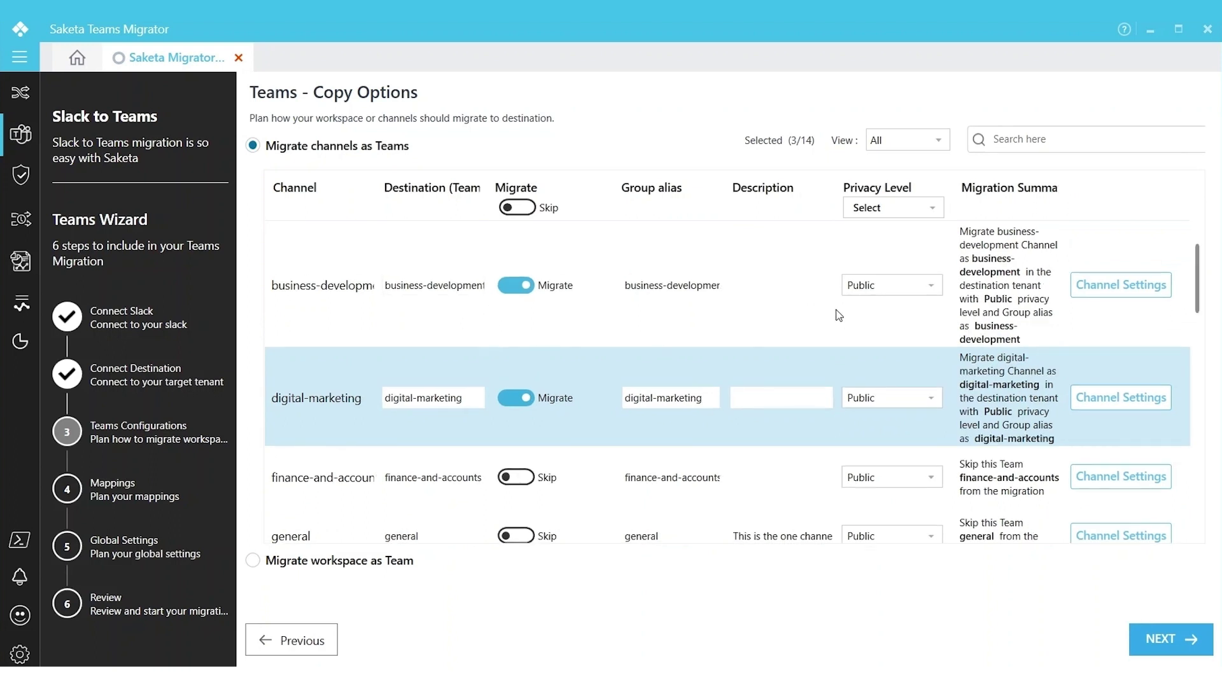
# Step: Keep business-development Public and set digital-marketing's privacy level to Private
pyautogui.click(876, 284)
pyautogui.click(865, 326)
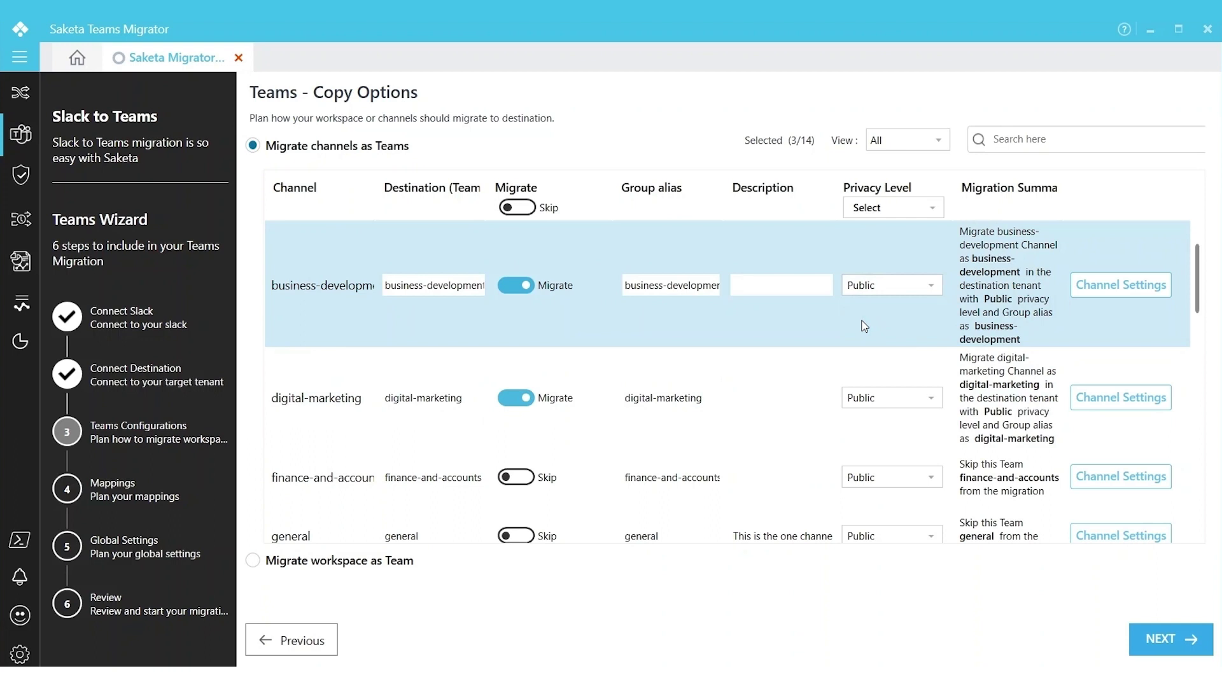
pyautogui.click(856, 407)
pyautogui.click(857, 420)
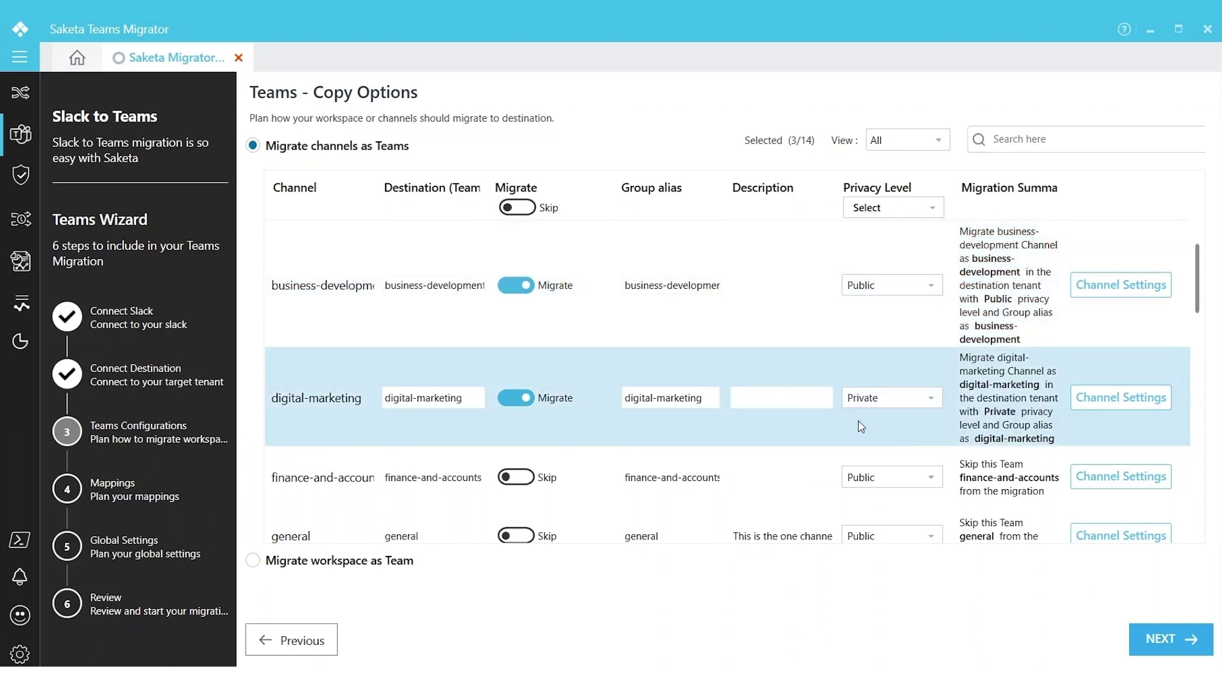
# Step: Rename business-development's destination team and group alias to businessdevelopment, then open its Channel Settings
pyautogui.click(670, 293)
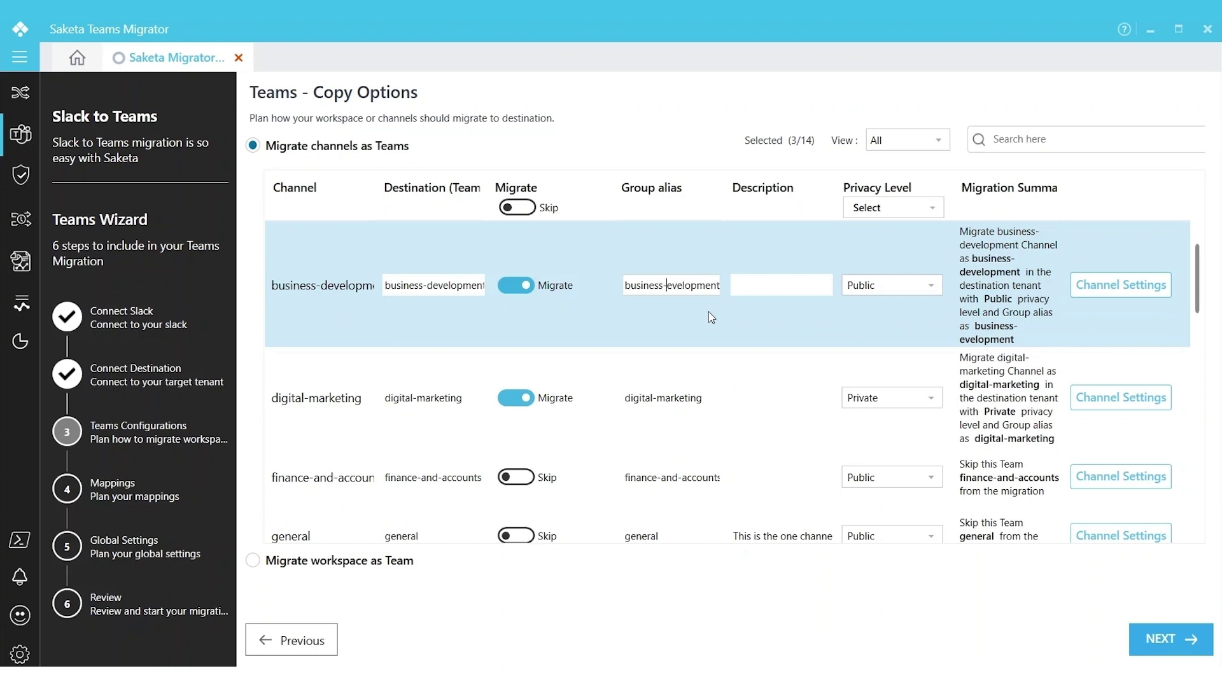
pyautogui.press('BackSpace')
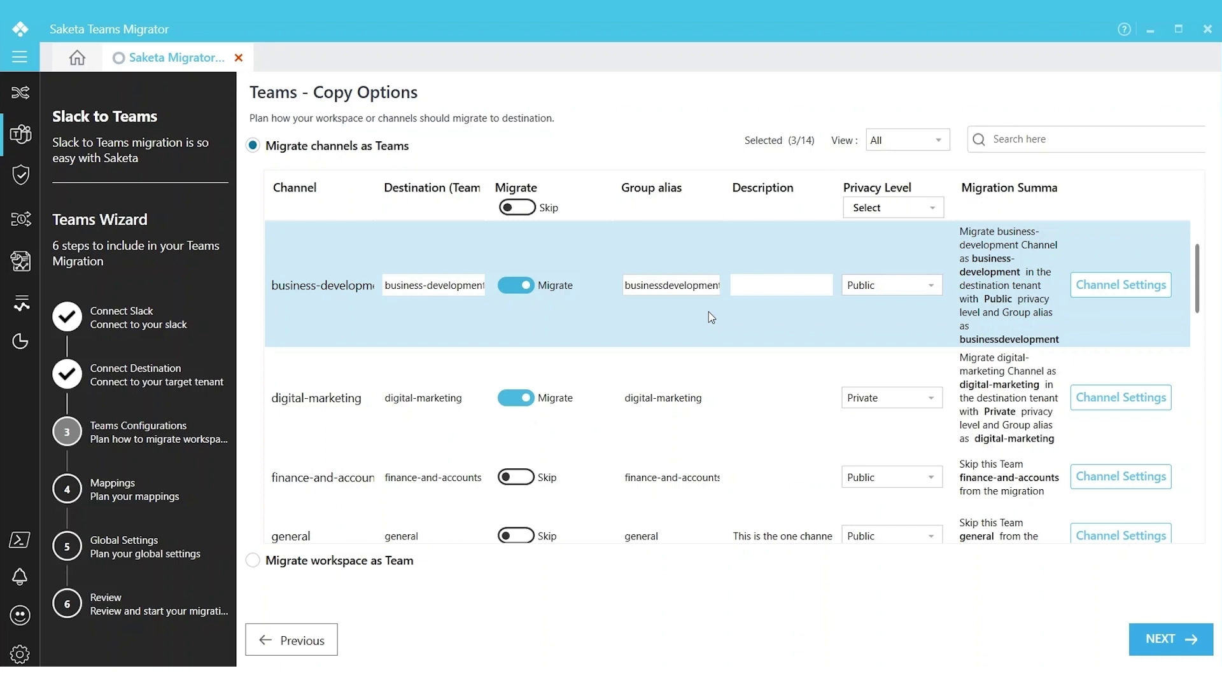
pyautogui.click(427, 285)
pyautogui.press('BackSpace')
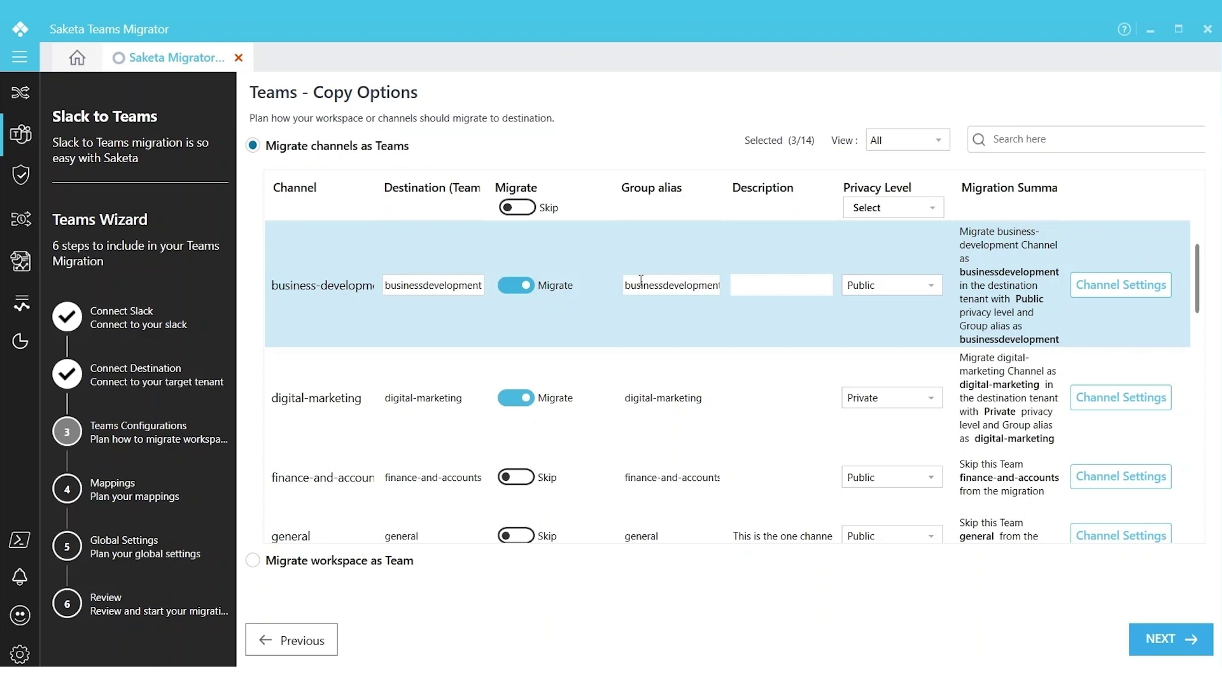
pyautogui.moveTo(654, 292); pyautogui.dragTo(691, 288)
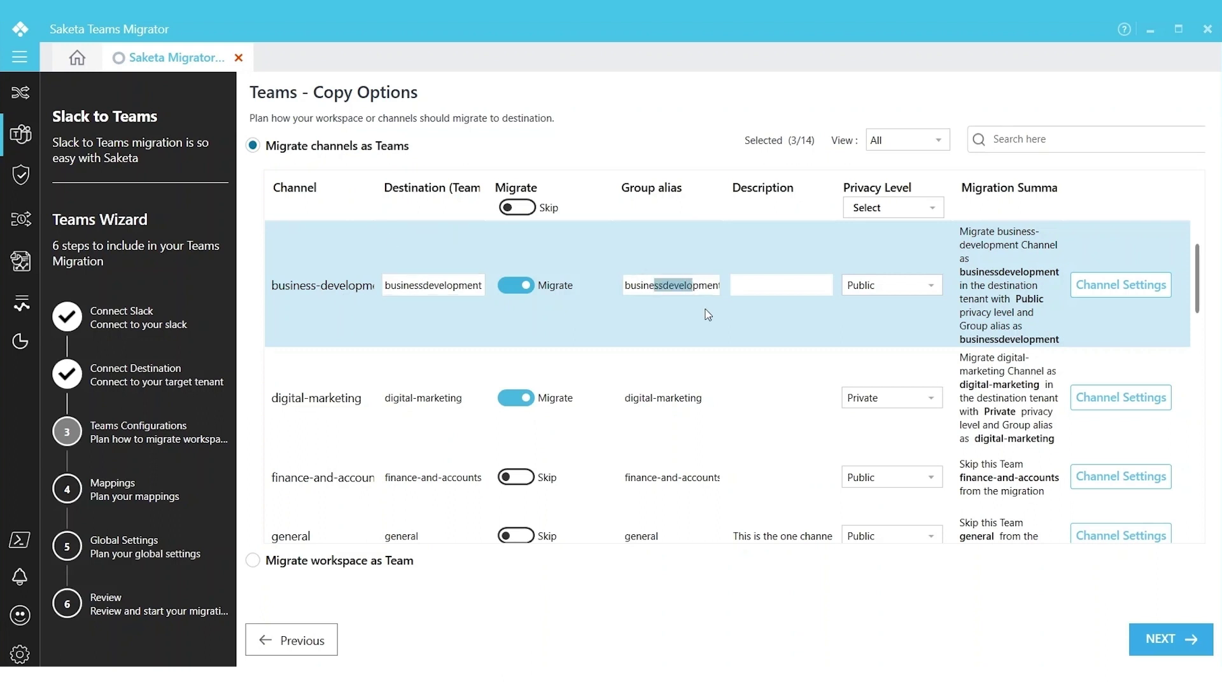
pyautogui.click(325, 284)
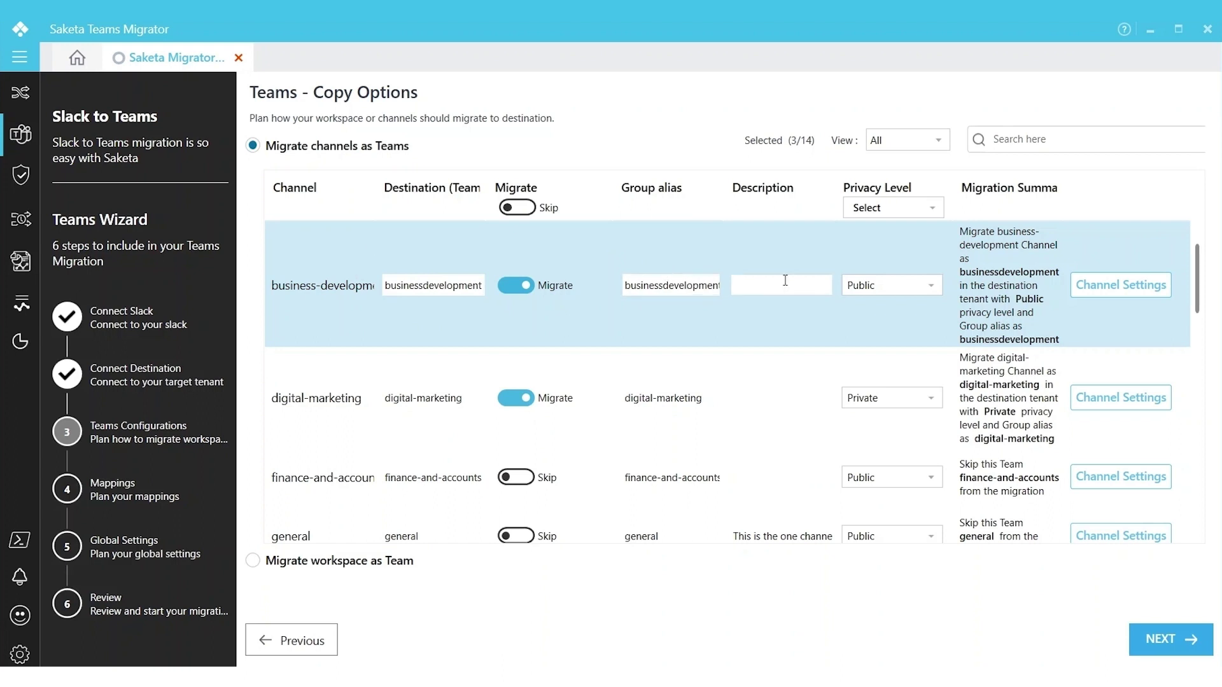
pyautogui.click(1115, 292)
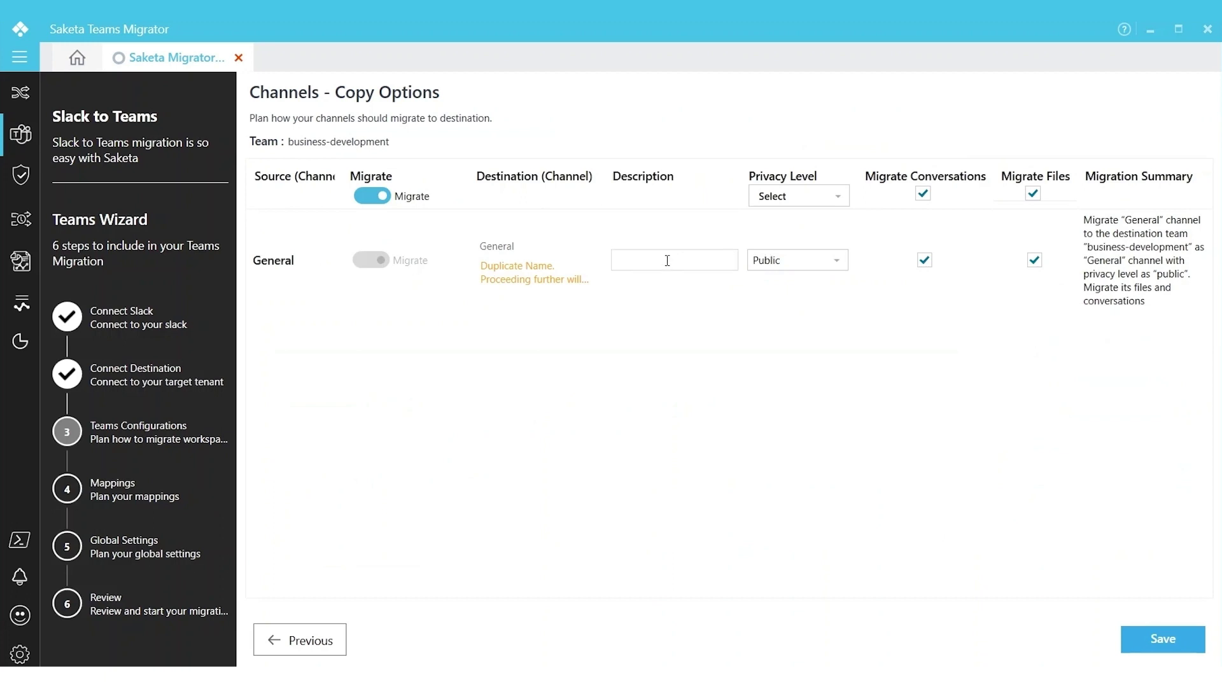
# Step: Leave the General channel migrating both conversations and files, and save its copy options
pyautogui.click(667, 260)
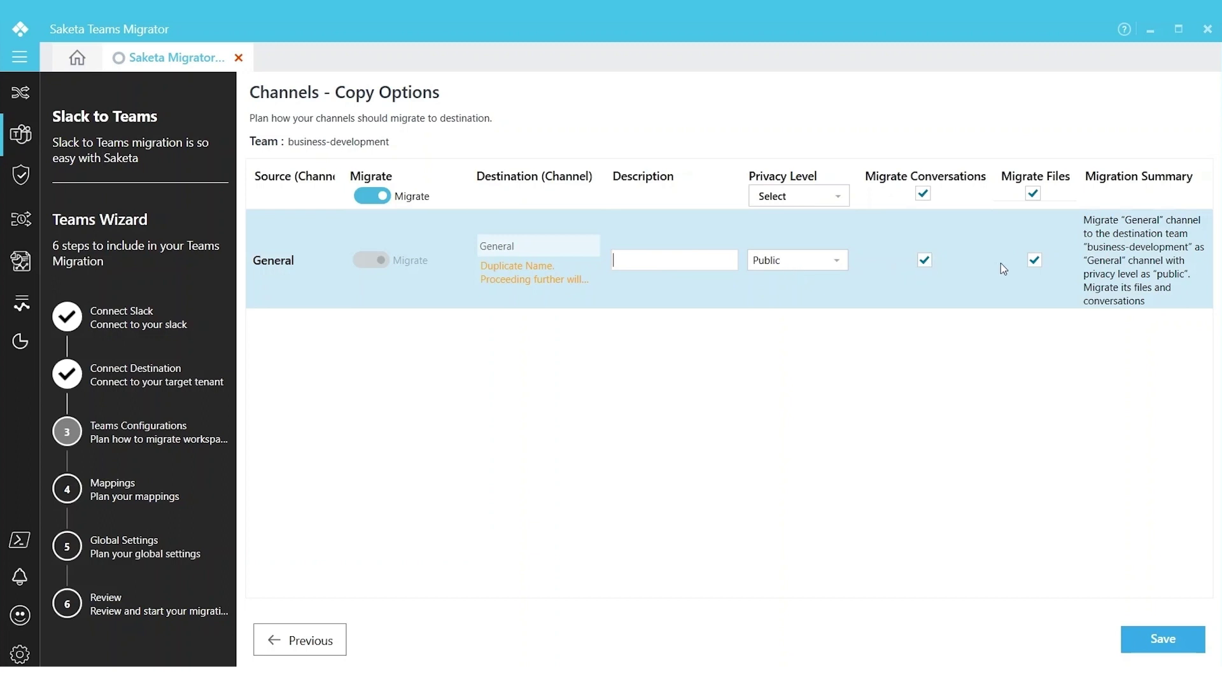
pyautogui.click(926, 264)
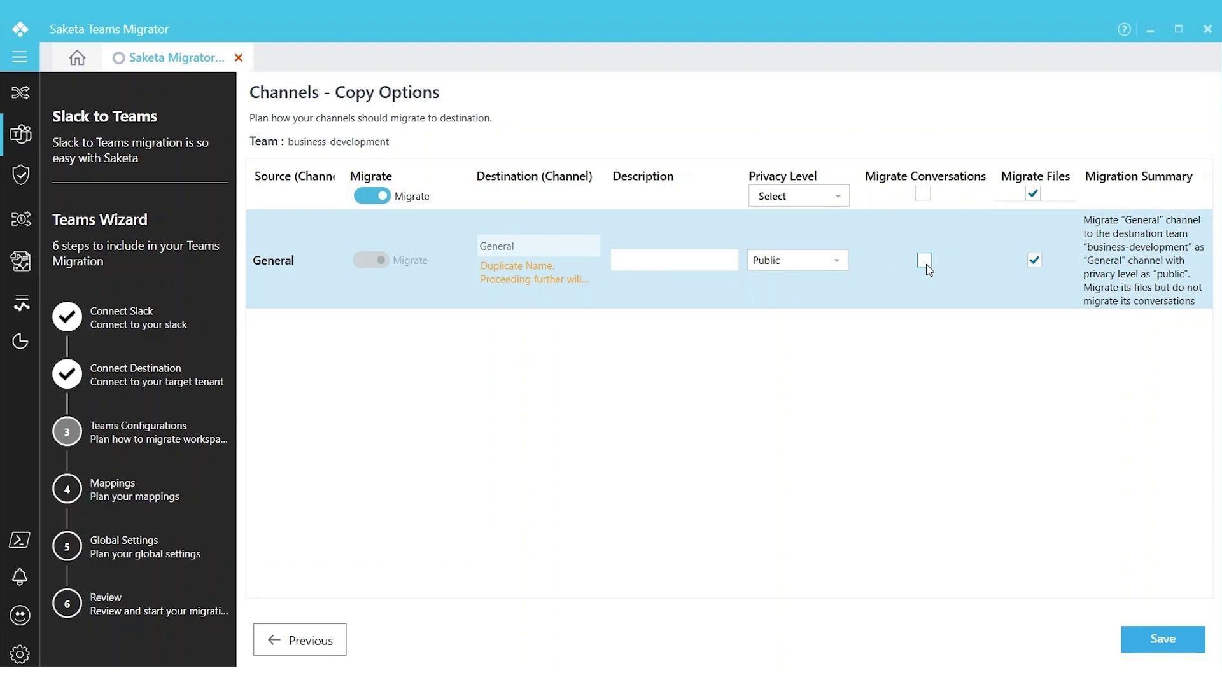
pyautogui.click(925, 264)
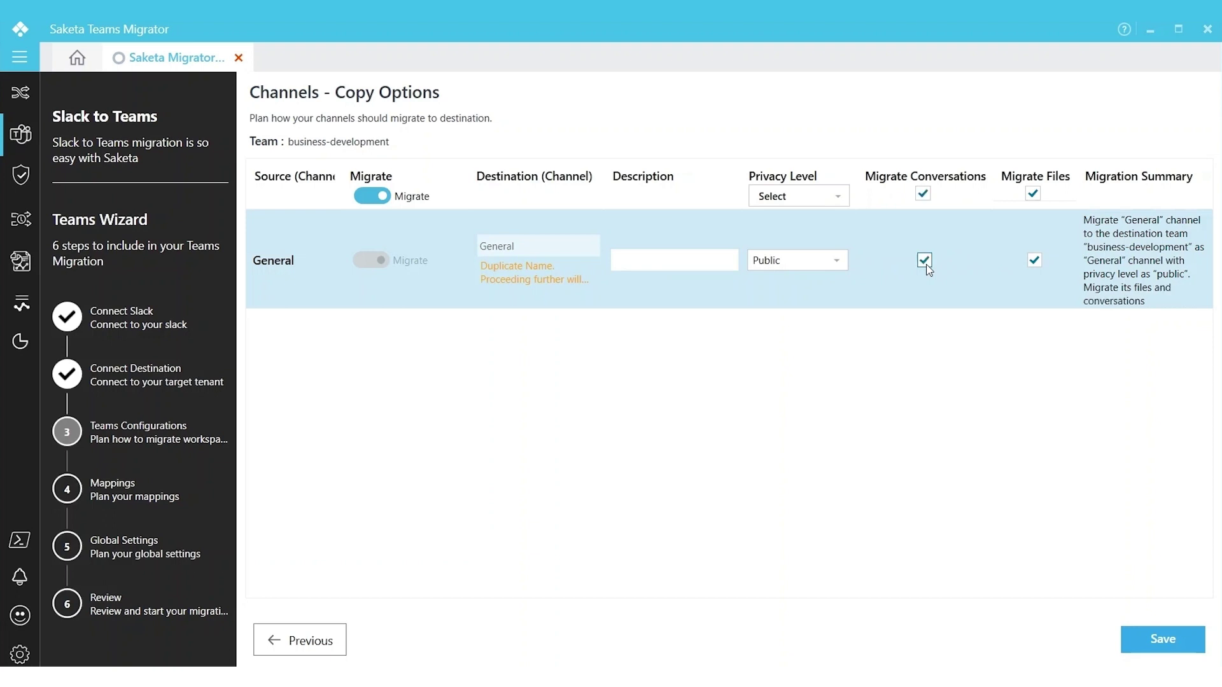
pyautogui.click(1037, 262)
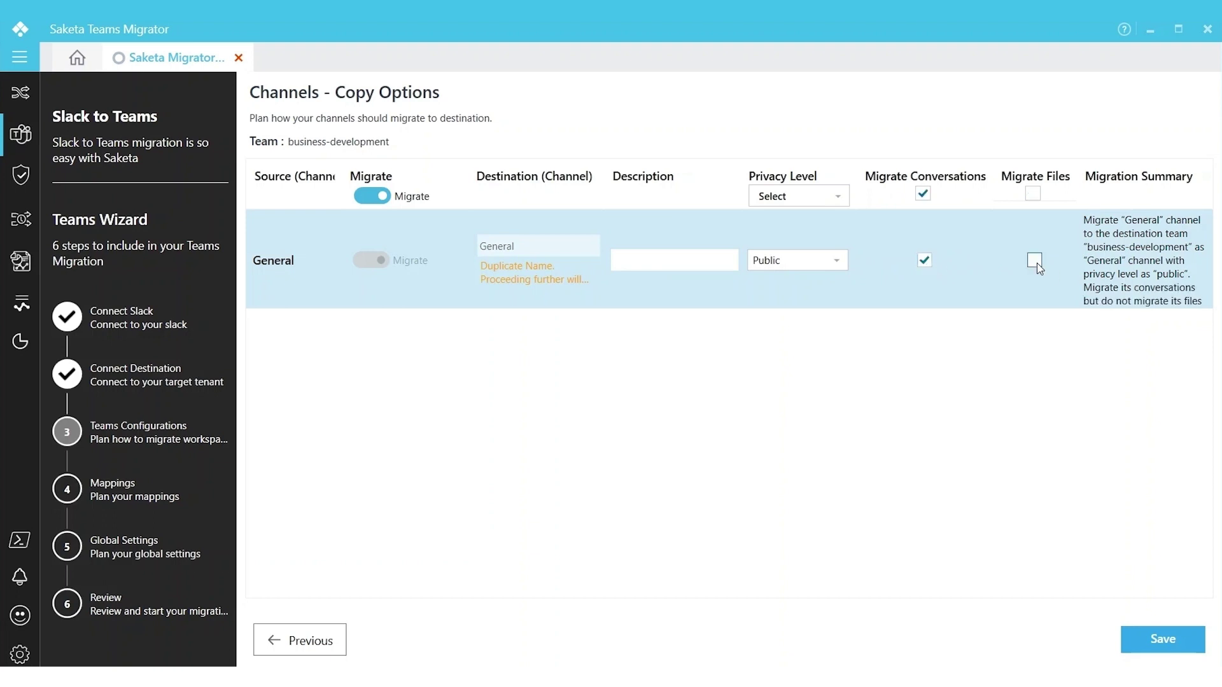
pyautogui.click(1037, 263)
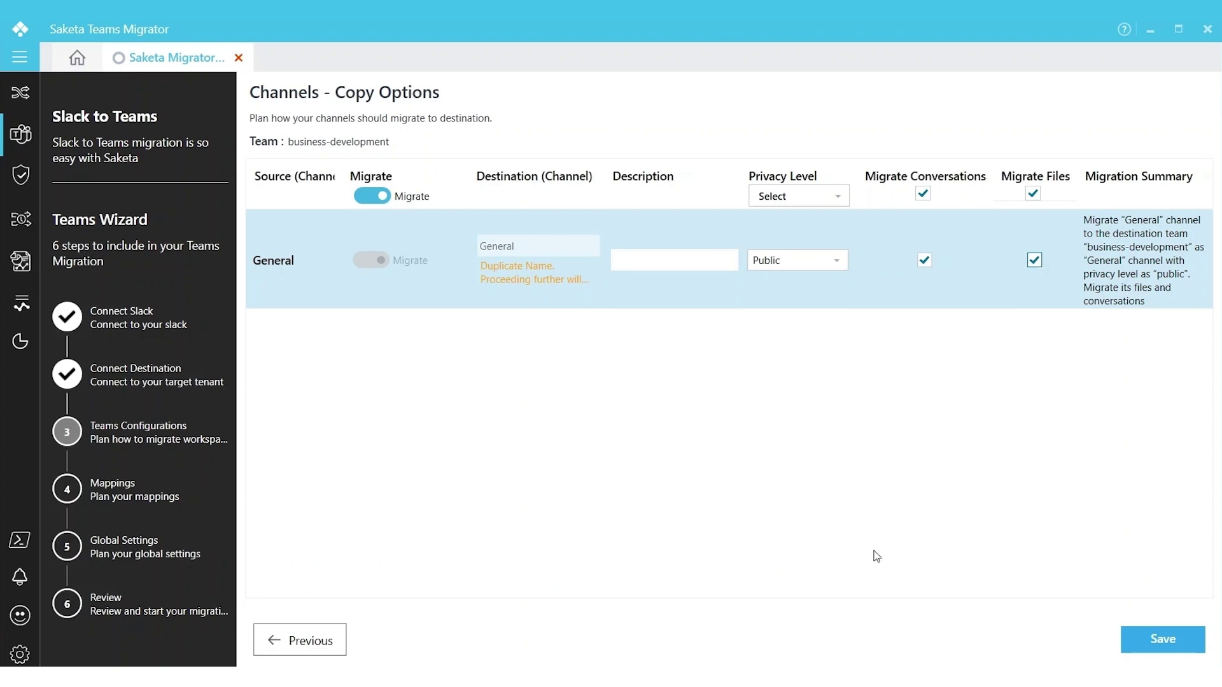
pyautogui.click(1158, 649)
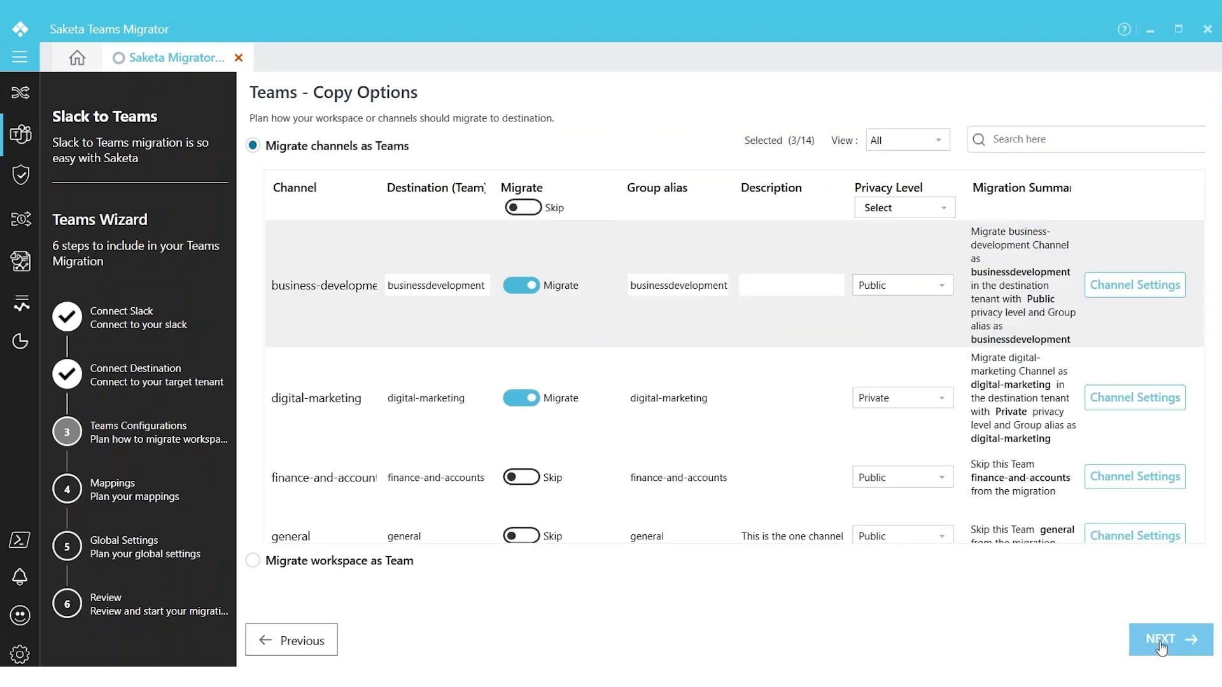
# Step: Confirm the teams configuration and continue to the Mappings step
pyautogui.click(1161, 649)
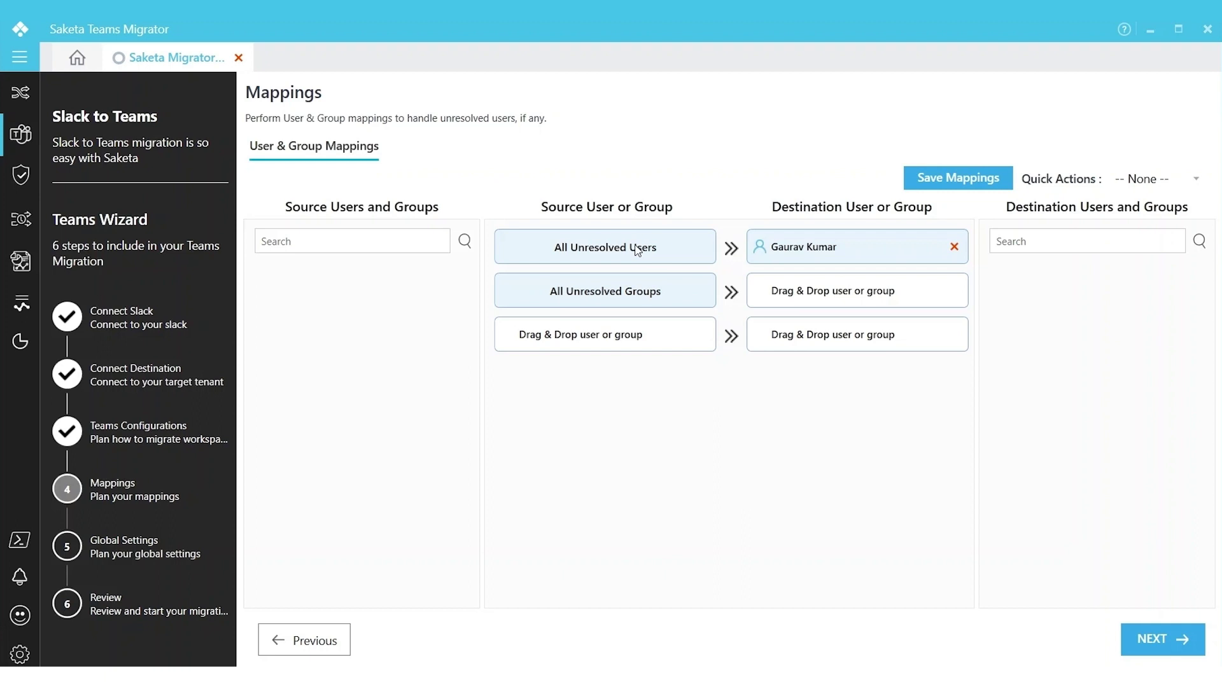
# Step: Search the source users and drag the found user into a new mapping row
pyautogui.click(382, 242)
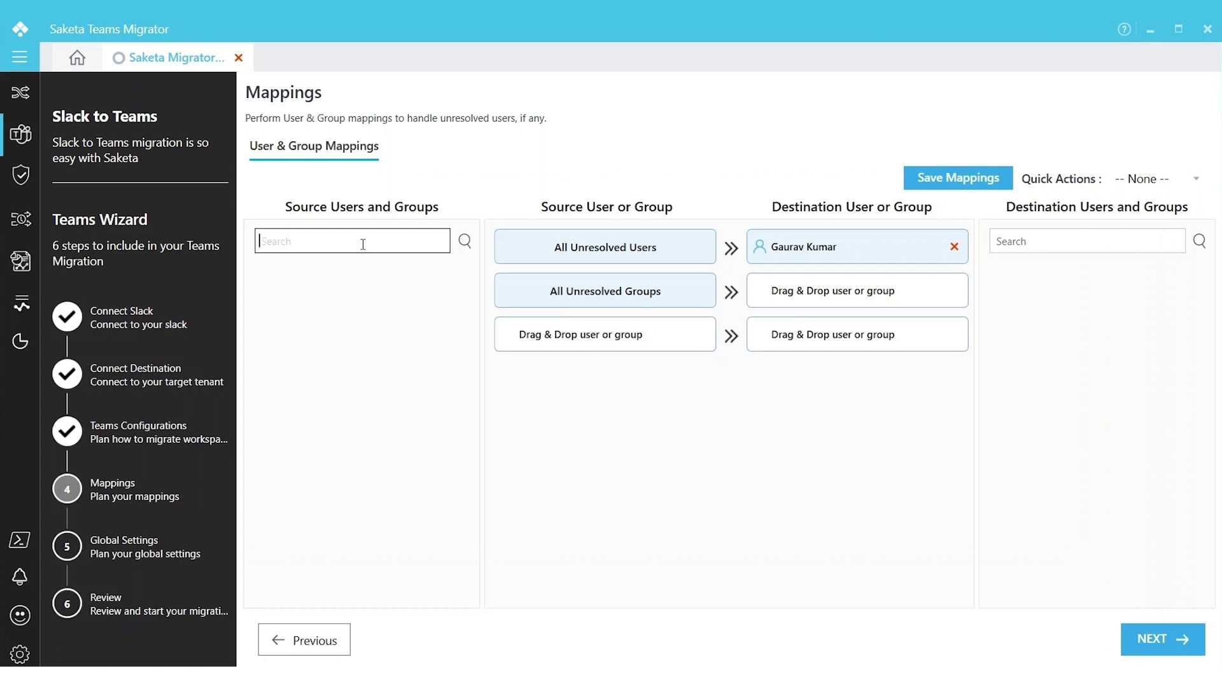
pyautogui.press('Return')
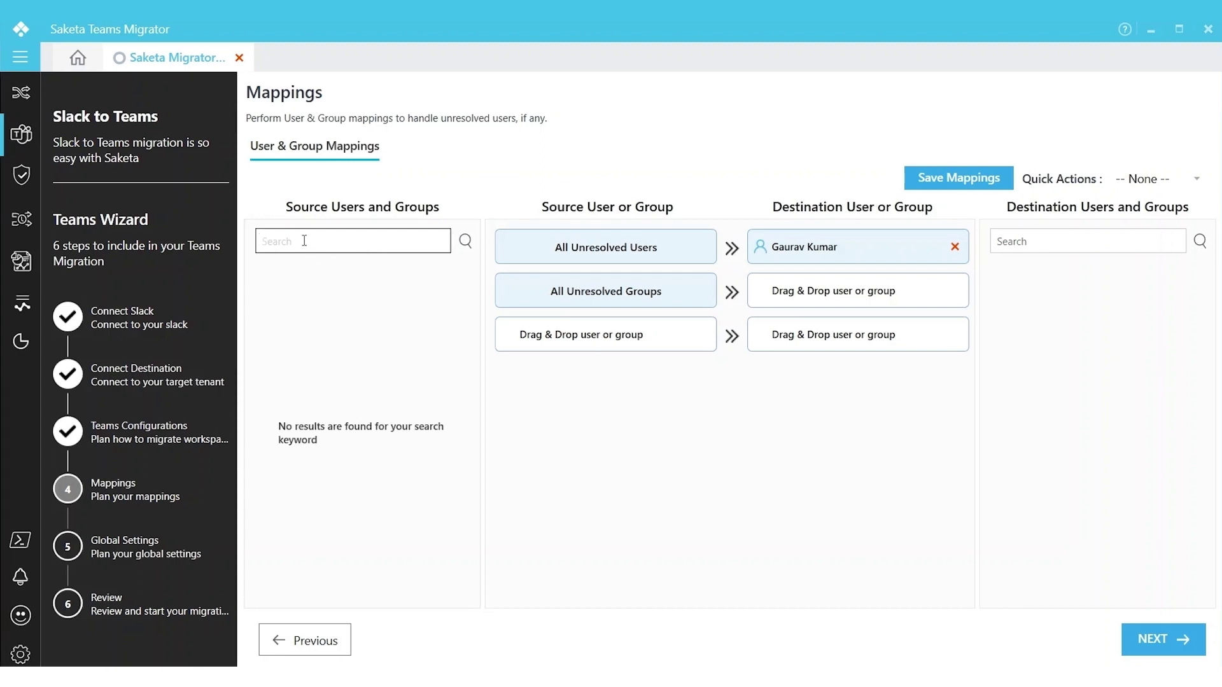
pyautogui.write('rahul')
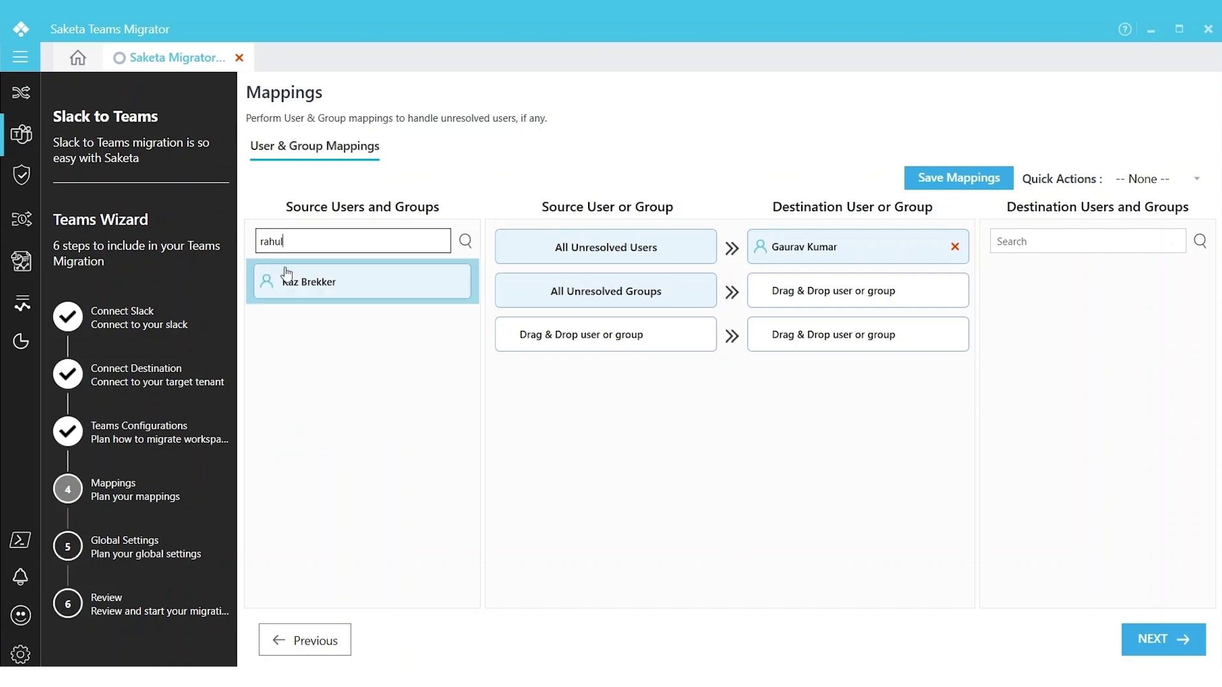
pyautogui.moveTo(286, 294); pyautogui.dragTo(561, 338)
# Step: Search the destination users with 'gau' and map the matching user beside the source user
pyautogui.click(1019, 242)
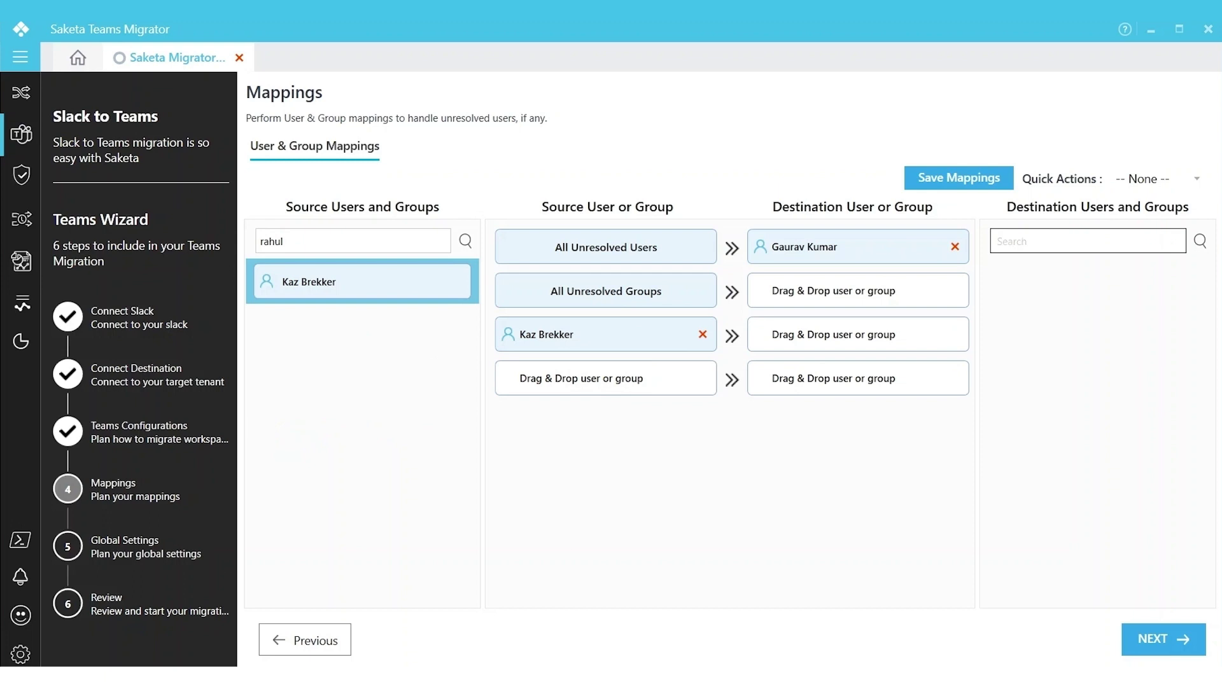
pyautogui.write('gau')
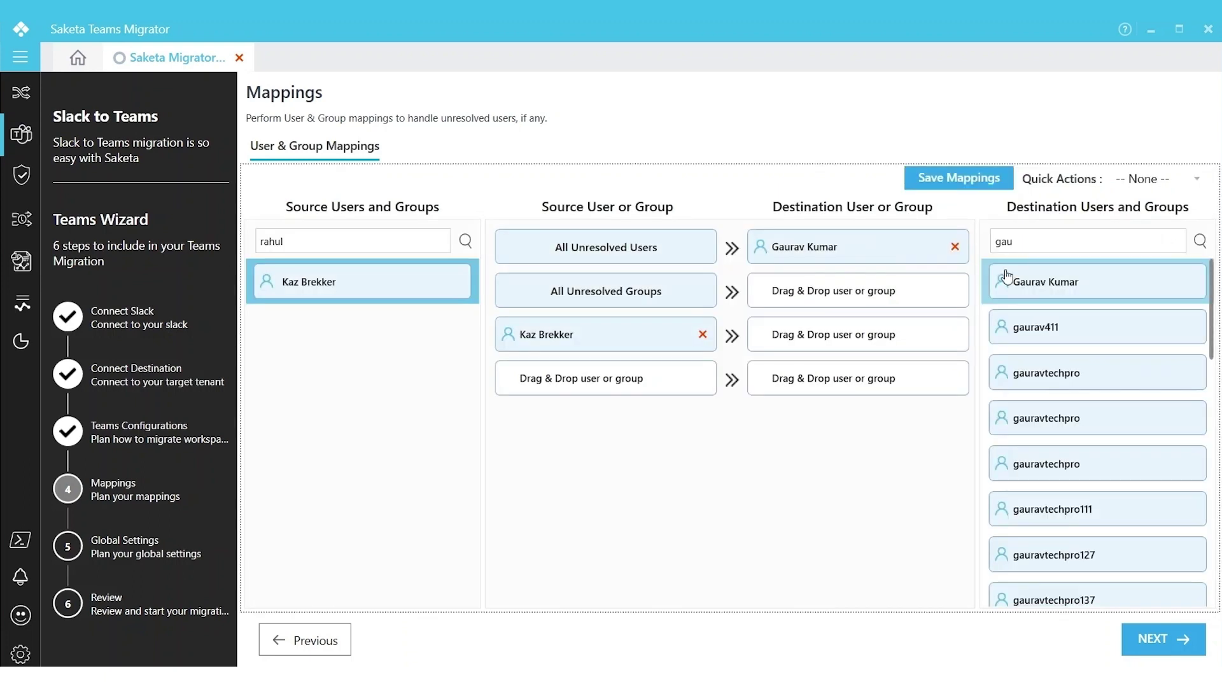
pyautogui.moveTo(1005, 275); pyautogui.dragTo(841, 337)
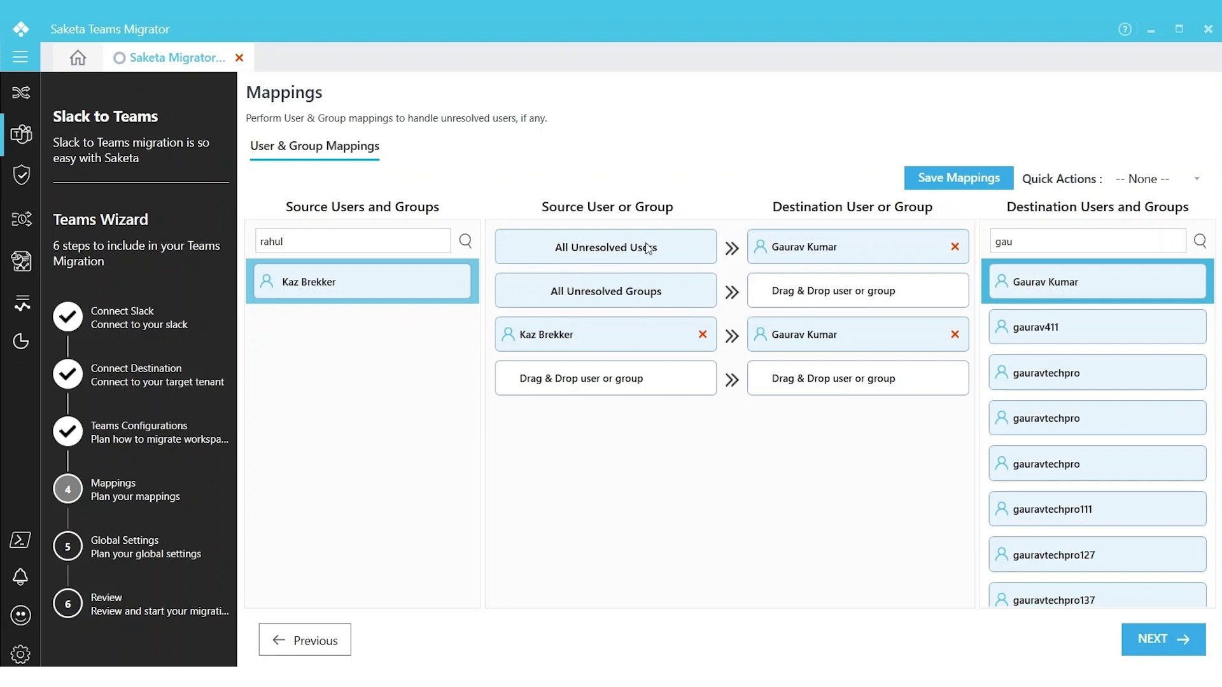
pyautogui.moveTo(787, 250)
pyautogui.moveTo(813, 341)
# Step: Continue to Global Settings, leaving existing conversations and items at Don't Copy
pyautogui.click(1155, 647)
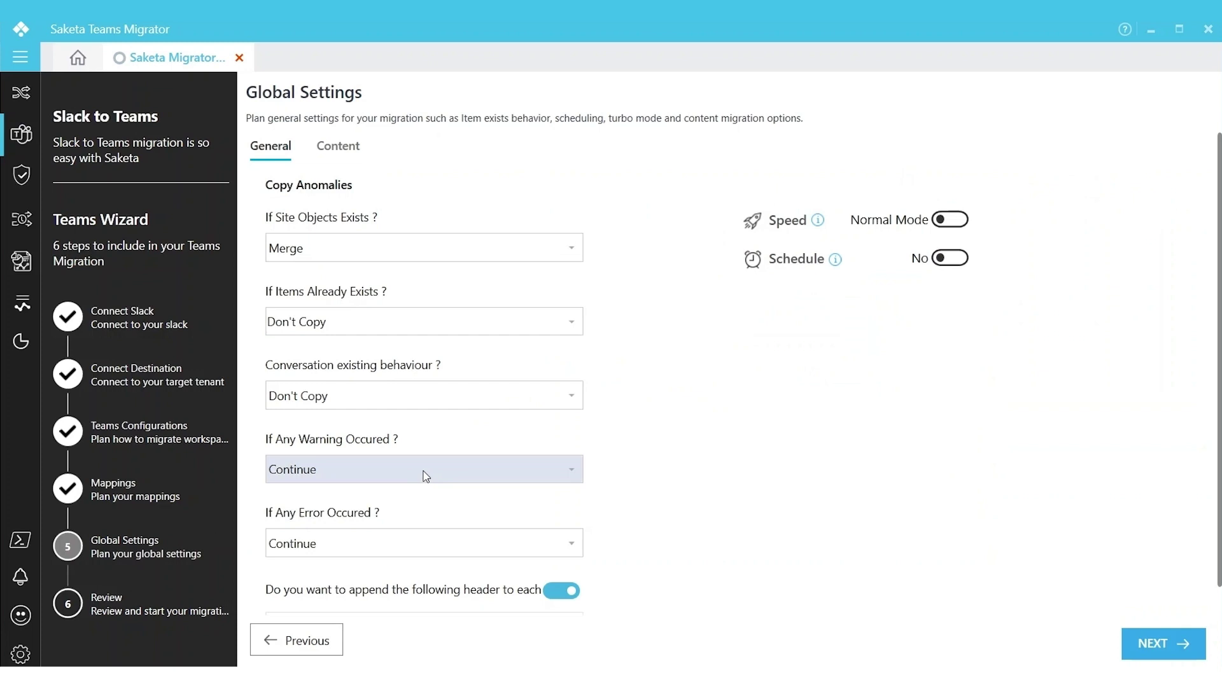
pyautogui.click(407, 388)
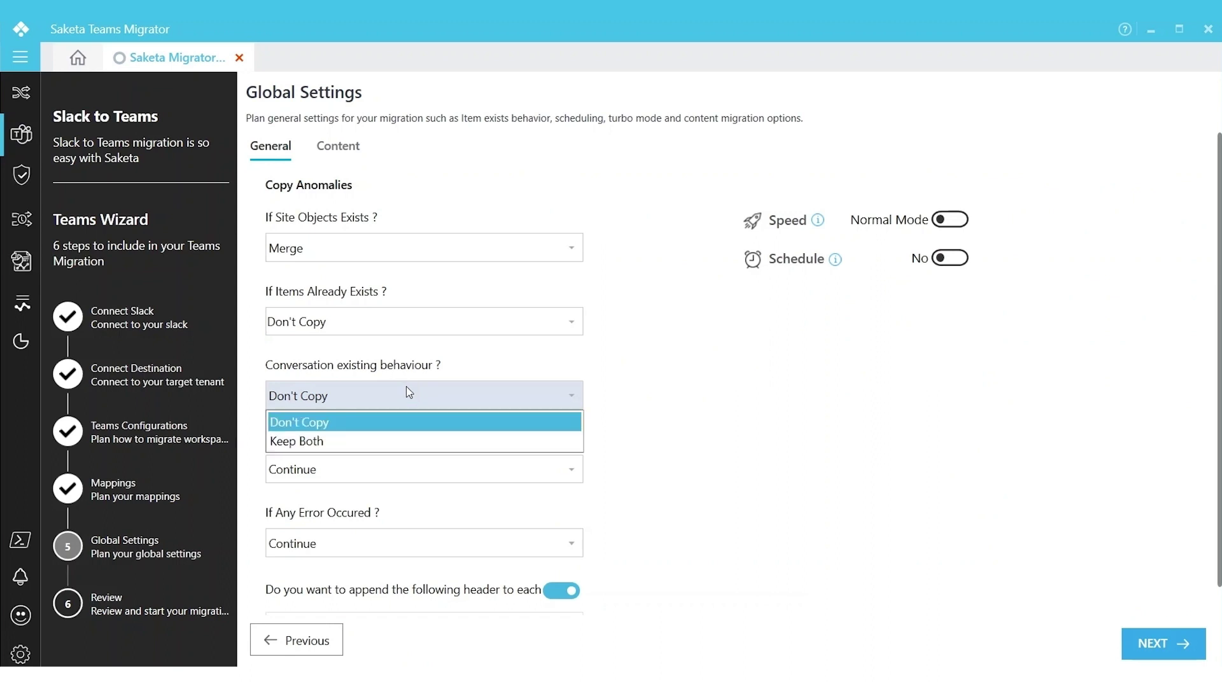
pyautogui.click(406, 387)
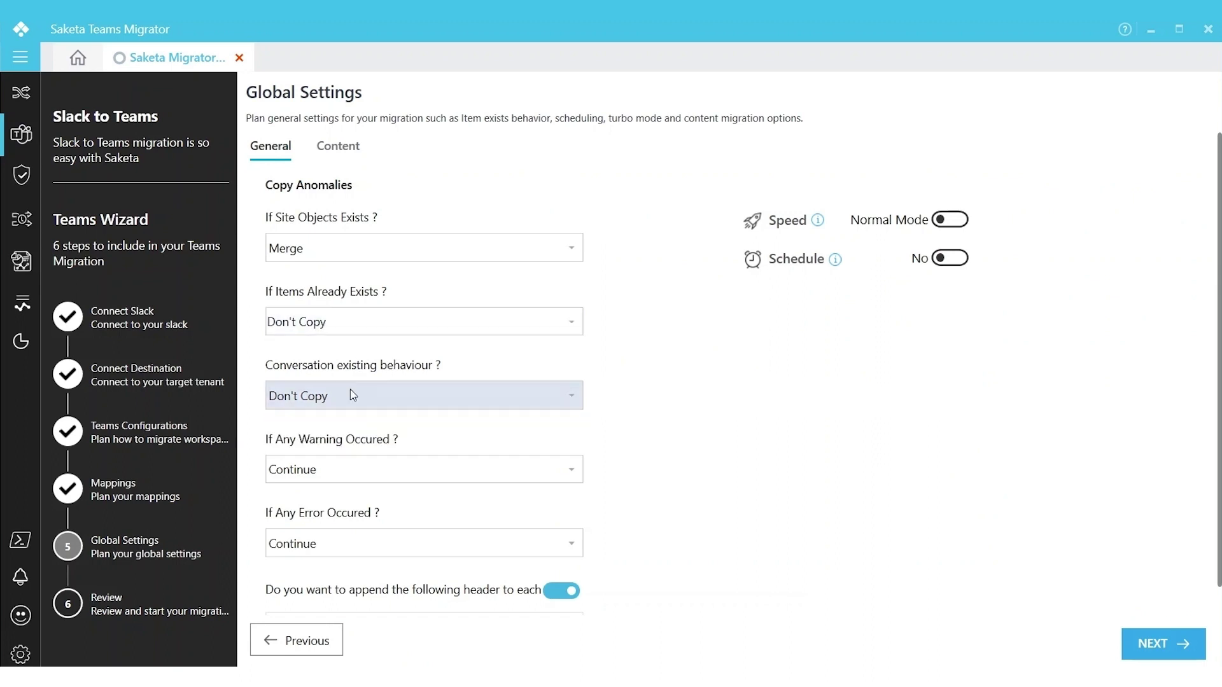
pyautogui.click(339, 330)
pyautogui.click(323, 354)
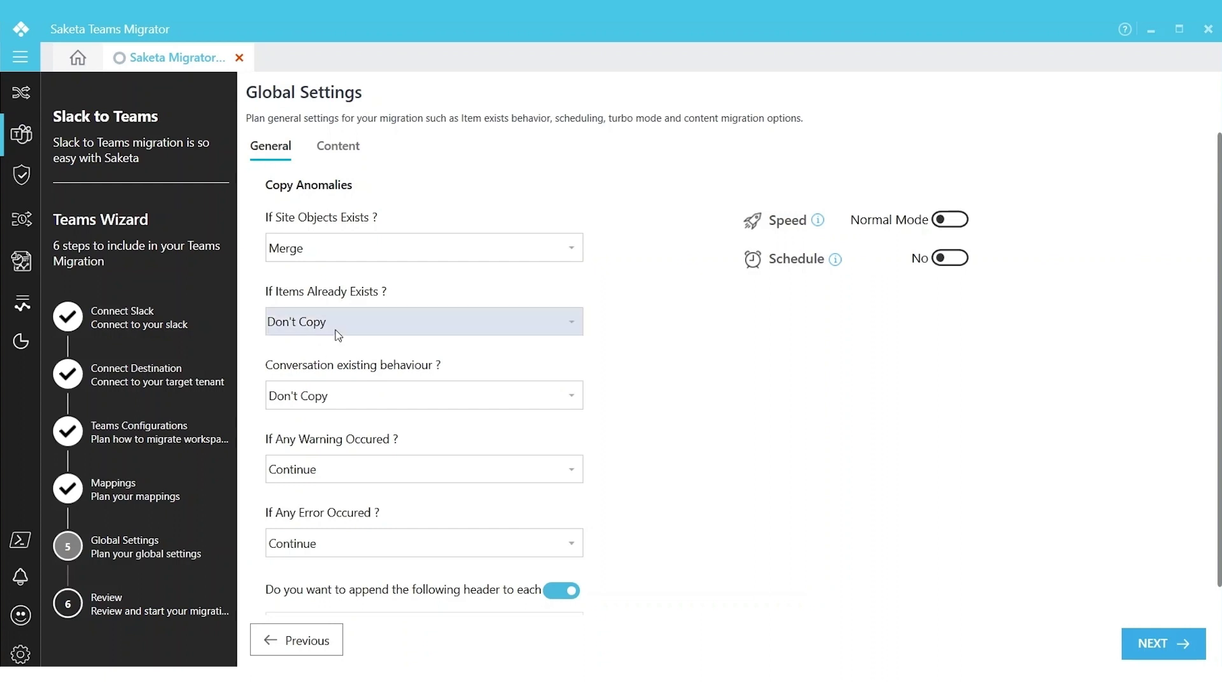
# Step: Try Copy If Newer and Copy And Replace for existing items, then revert to Don't Copy
pyautogui.click(338, 326)
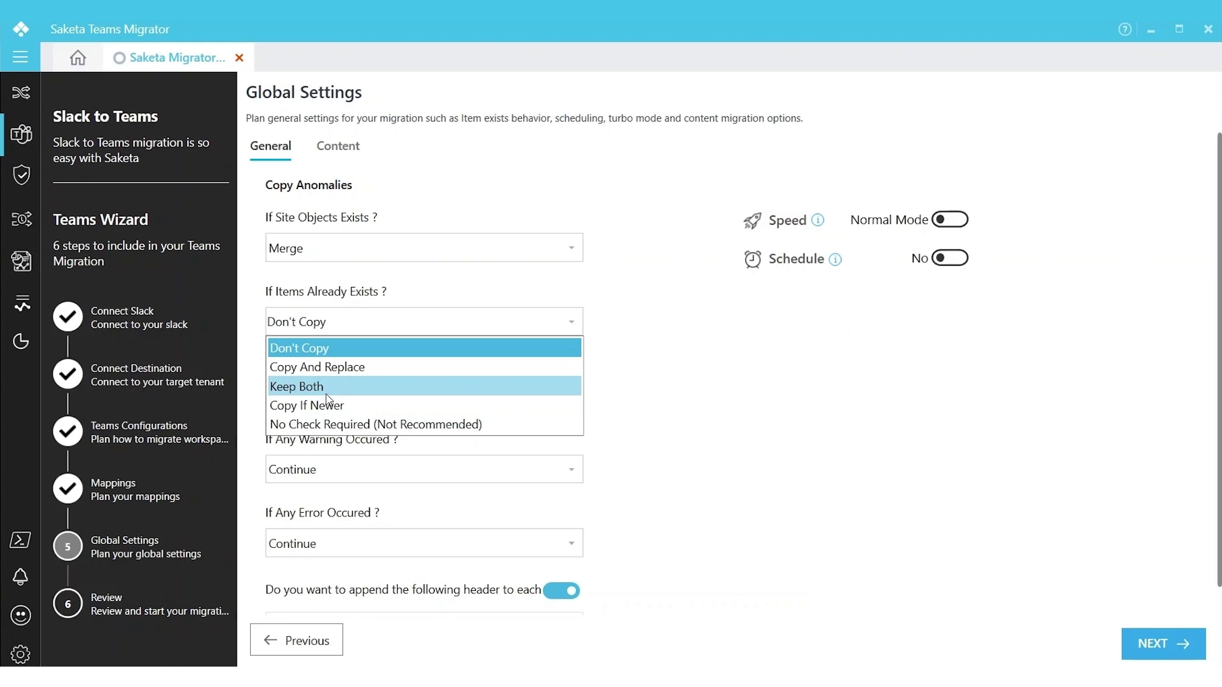
pyautogui.click(322, 408)
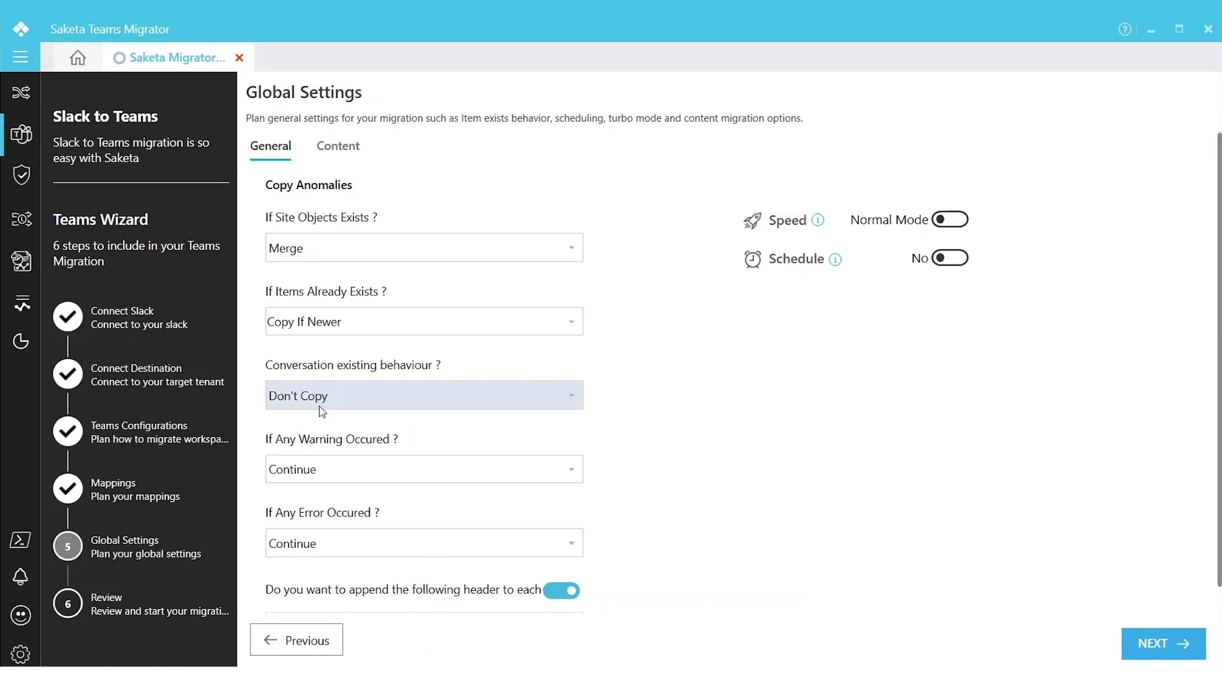
pyautogui.click(337, 329)
pyautogui.click(329, 365)
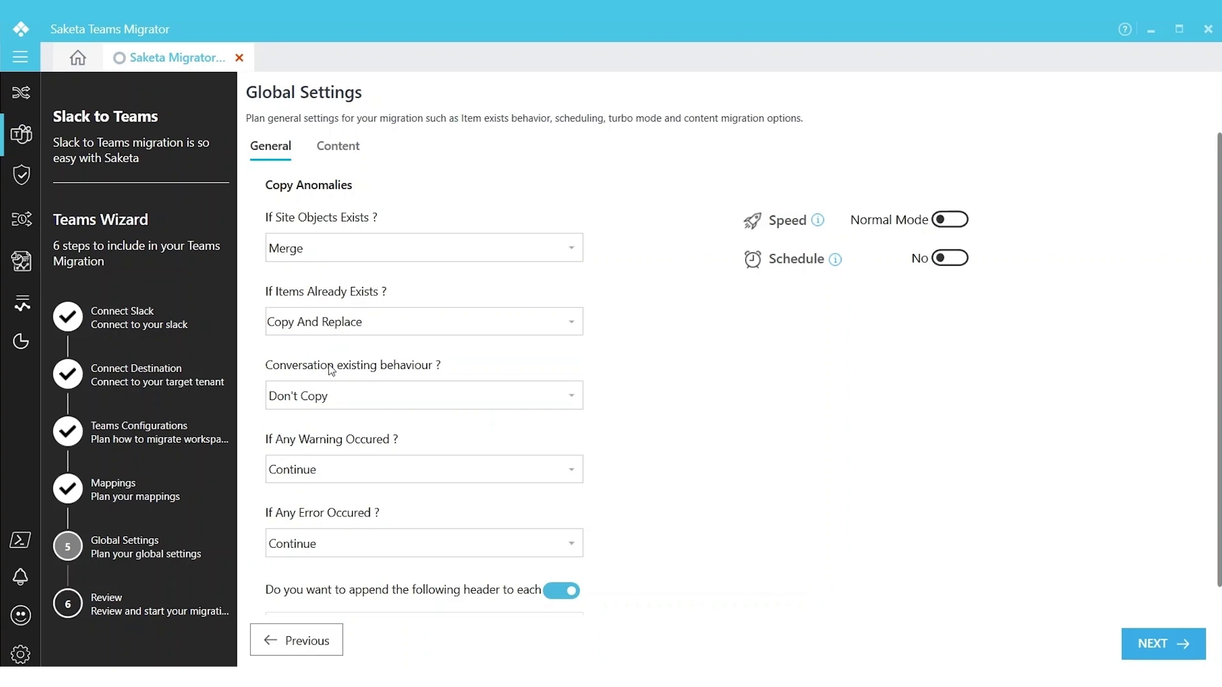
pyautogui.click(349, 327)
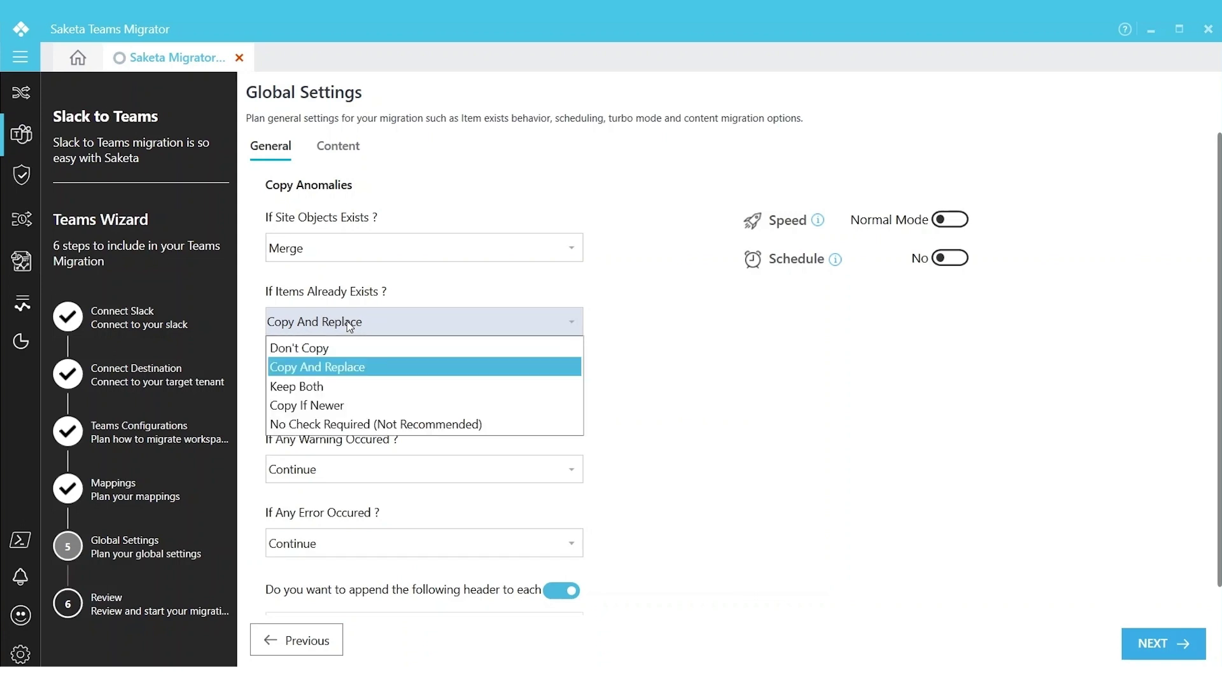
pyautogui.click(329, 352)
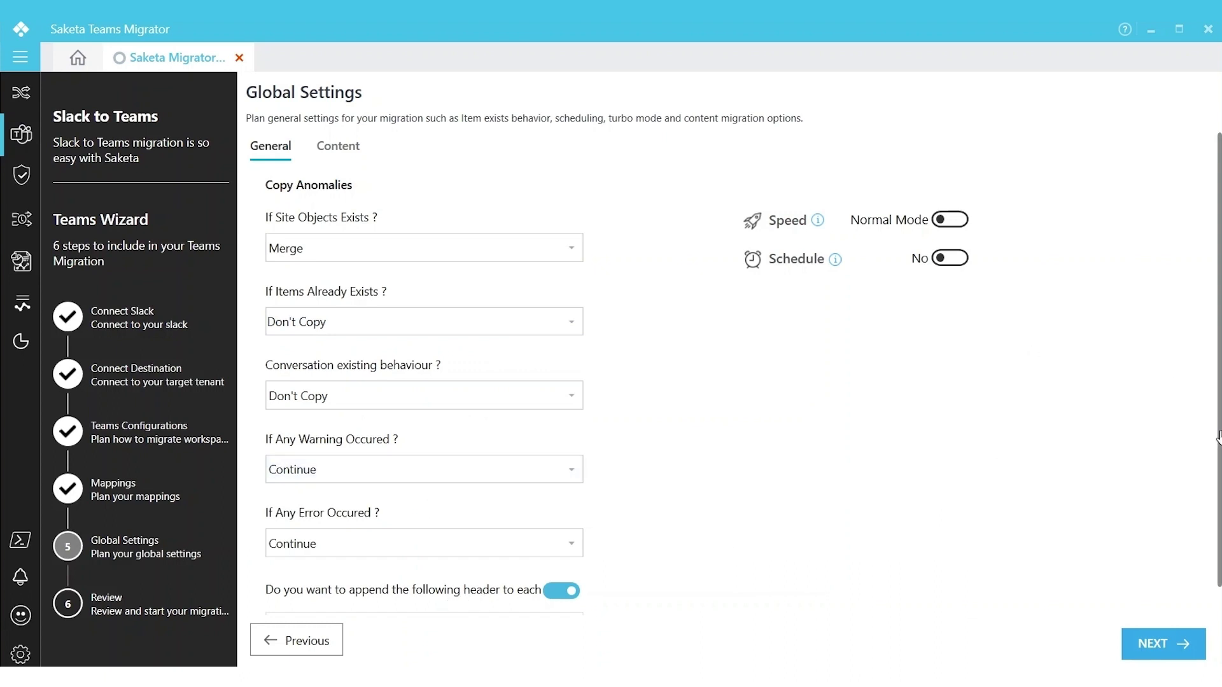
# Step: Turn on Turbo Mode speed, keeping the migrated-conversation header switched on
pyautogui.moveTo(1217, 439); pyautogui.dragTo(1218, 496)
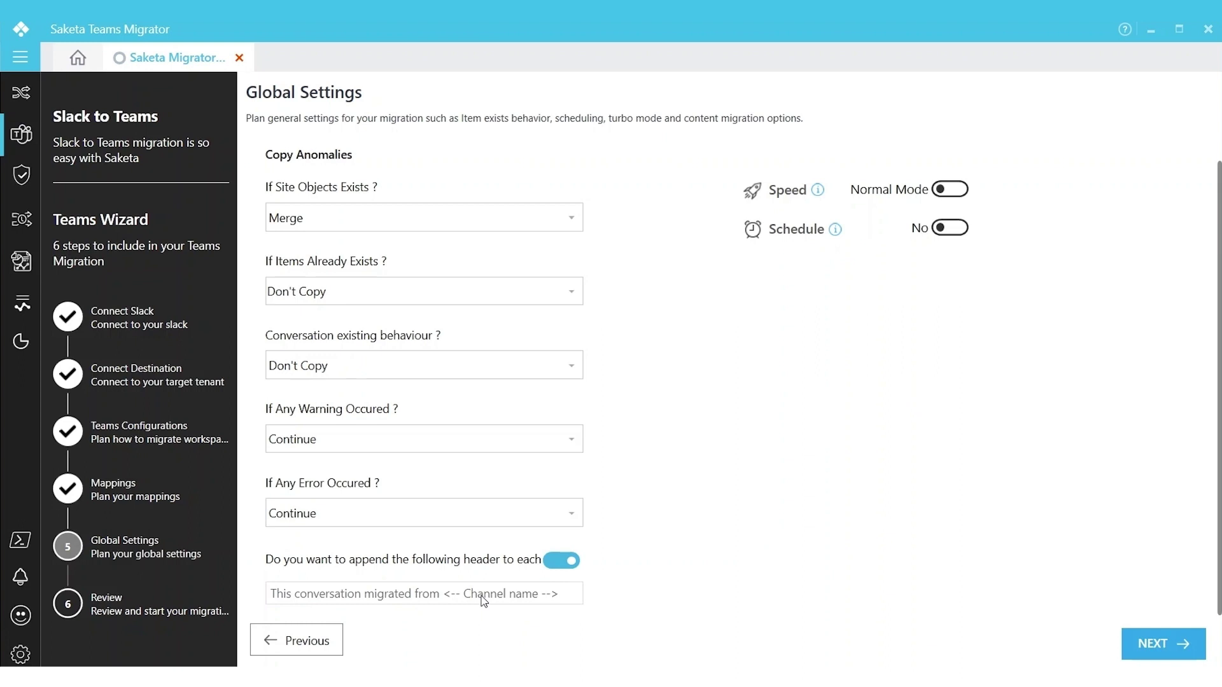
pyautogui.click(557, 568)
pyautogui.click(566, 564)
pyautogui.click(962, 192)
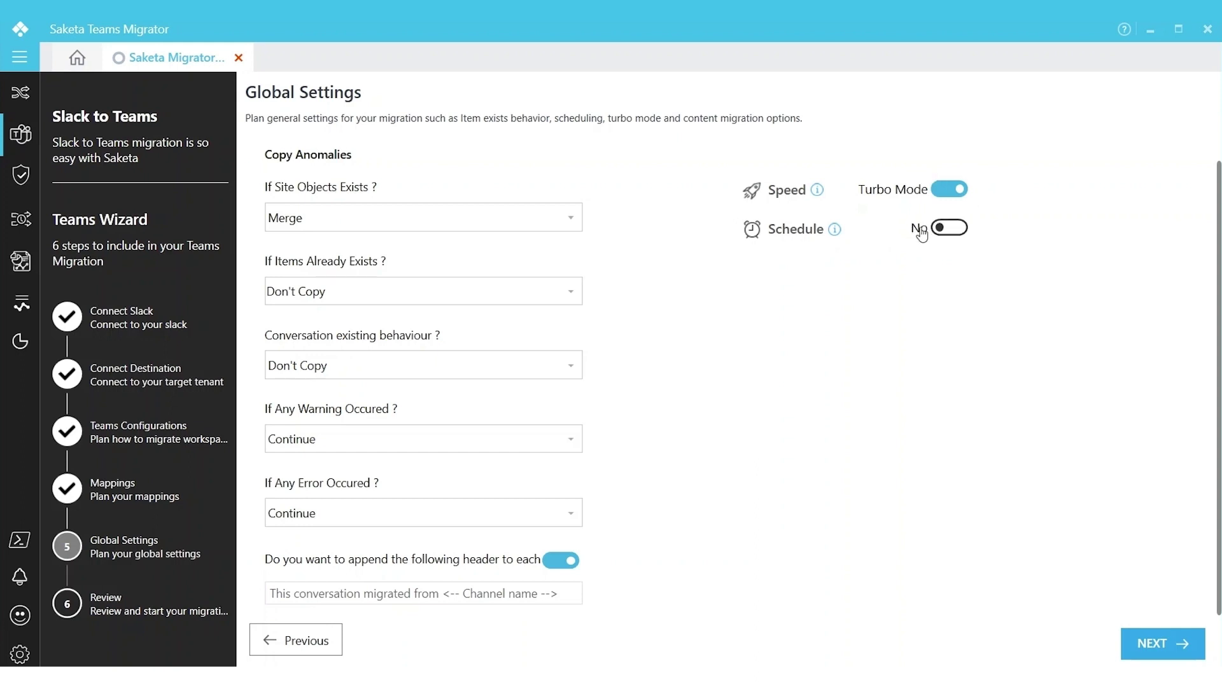
# Step: Enable scheduling and try the Schedule Interval options, settling on Hourly
pyautogui.click(952, 235)
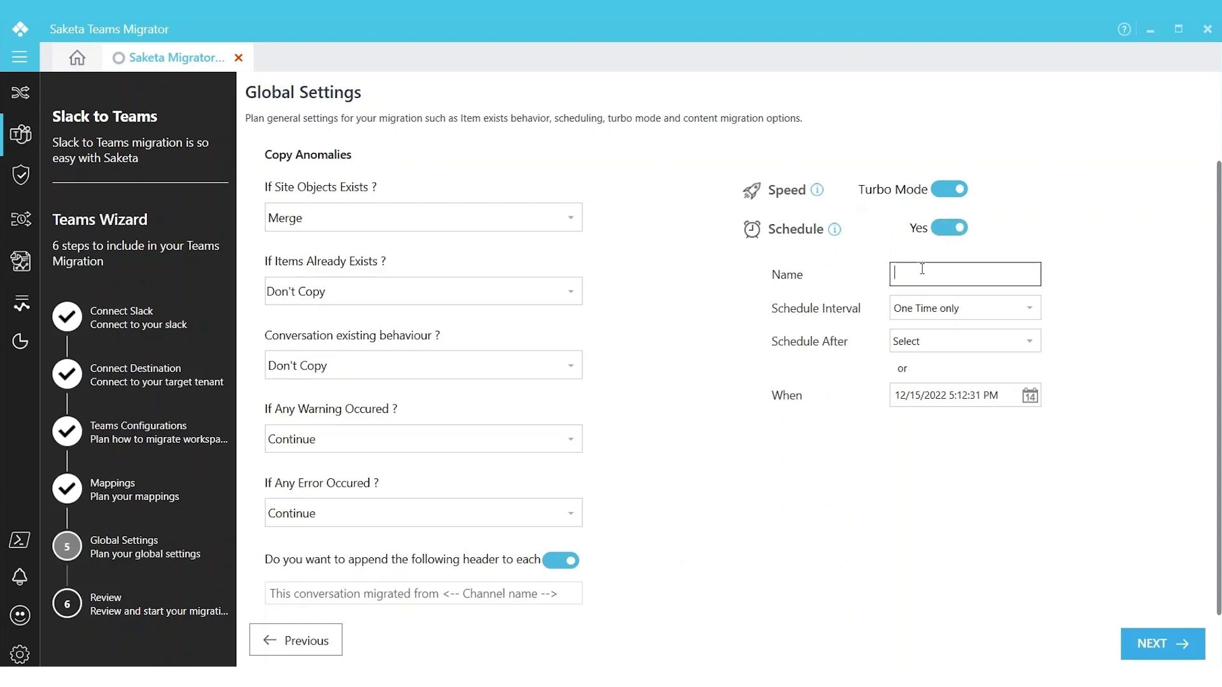
pyautogui.click(927, 309)
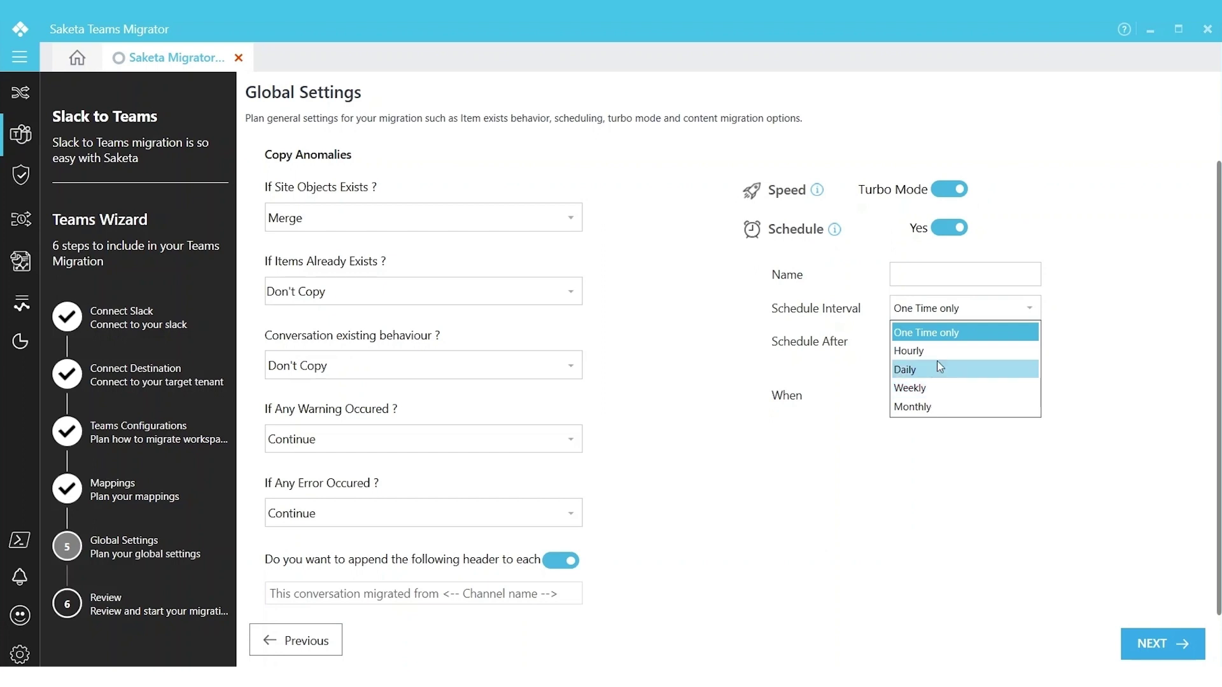
pyautogui.click(930, 333)
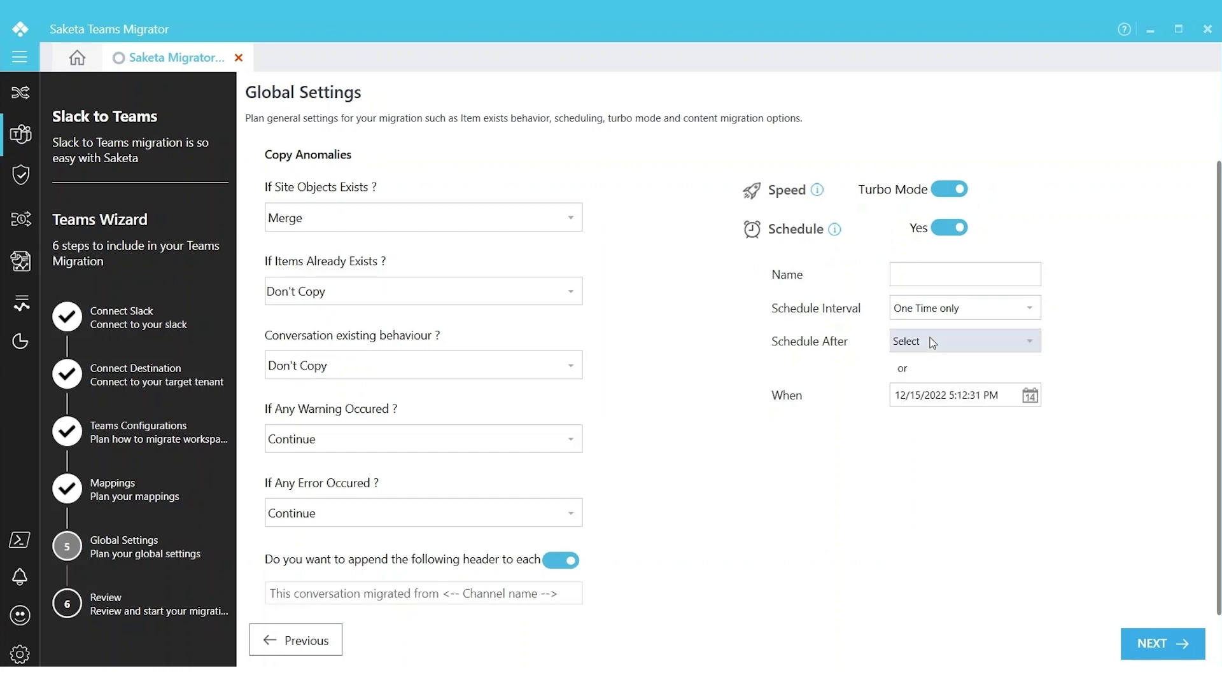
pyautogui.click(926, 319)
pyautogui.click(916, 354)
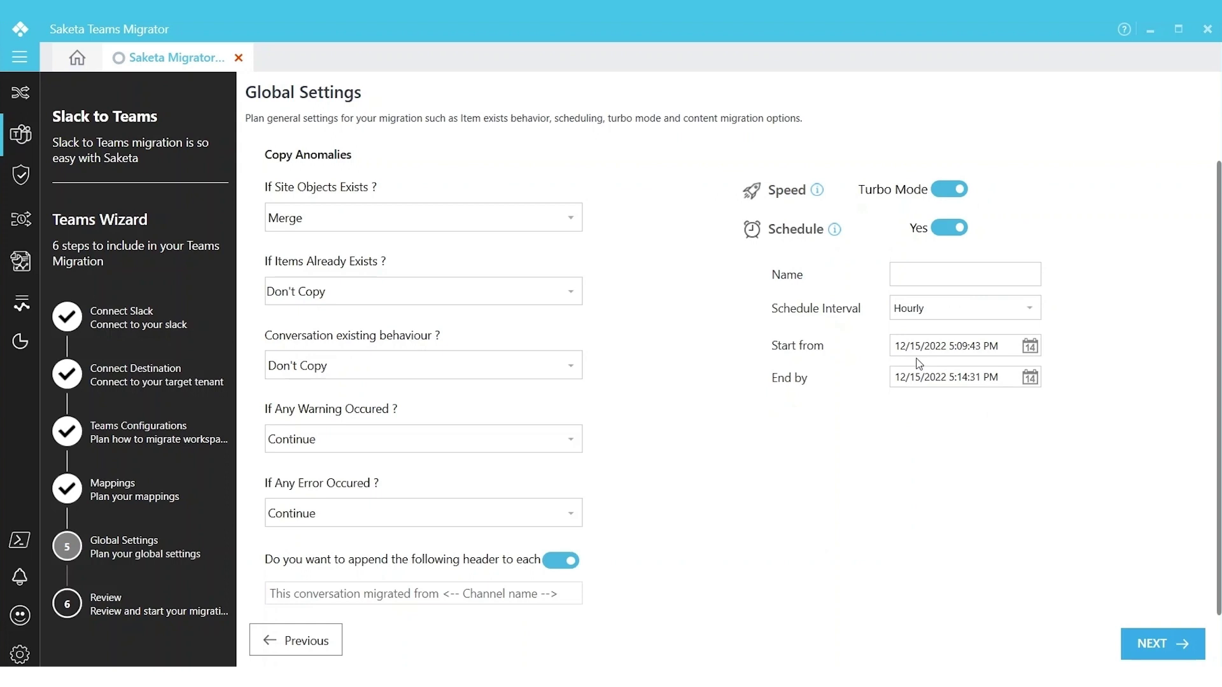
# Step: Check the Start from calendar, then switch the Schedule toggle to No
pyautogui.click(1029, 347)
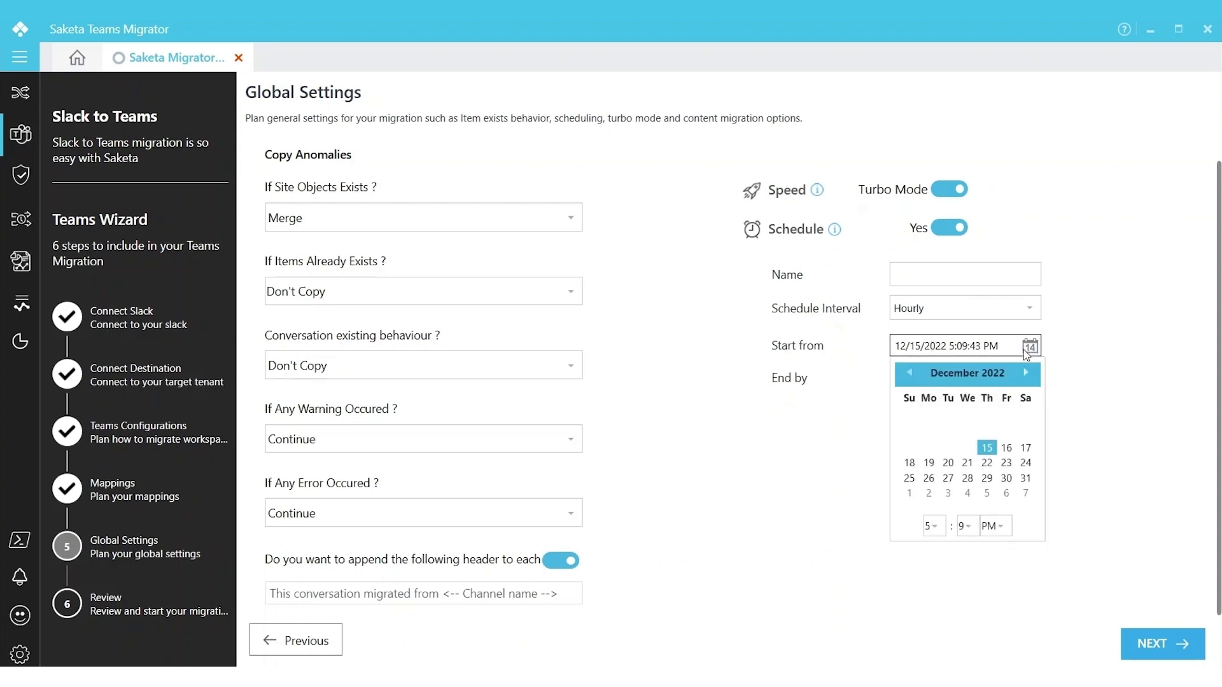
pyautogui.click(1092, 442)
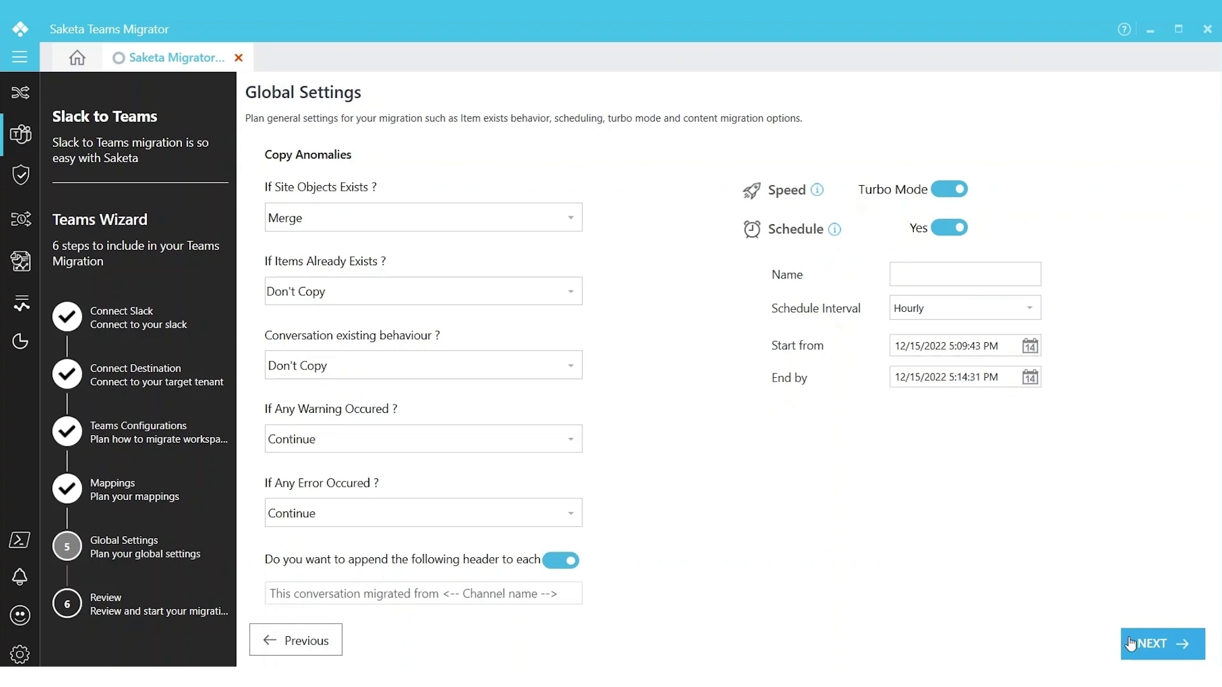
pyautogui.click(944, 230)
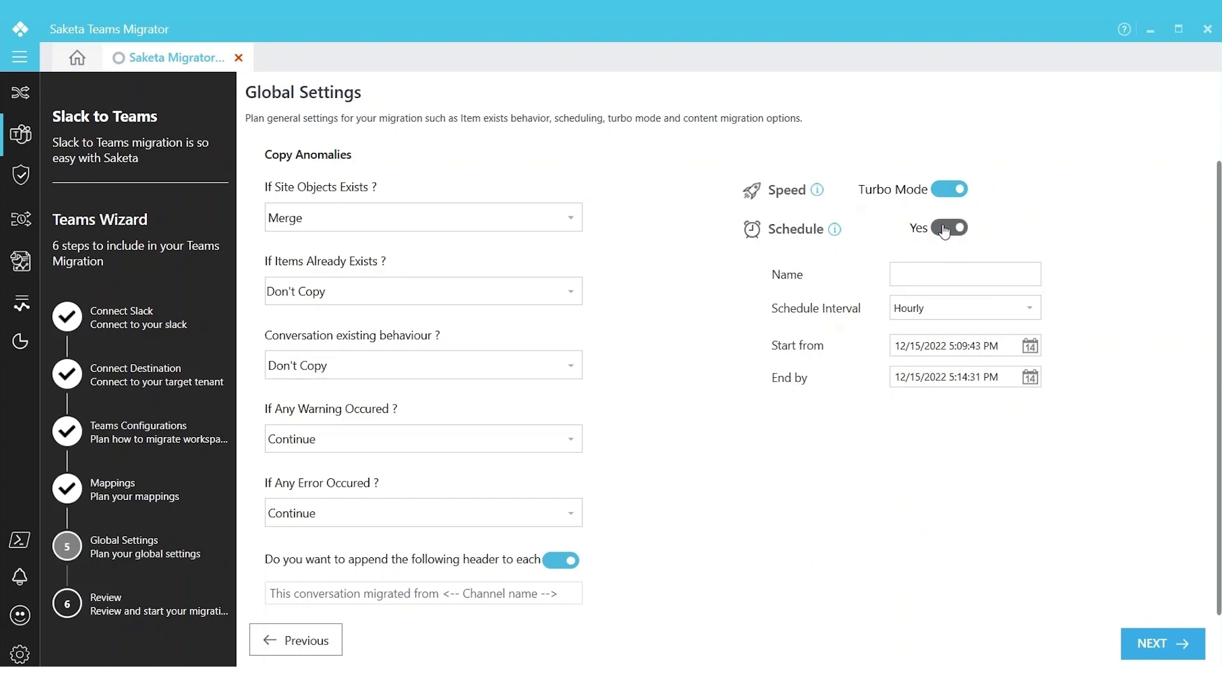
pyautogui.click(944, 230)
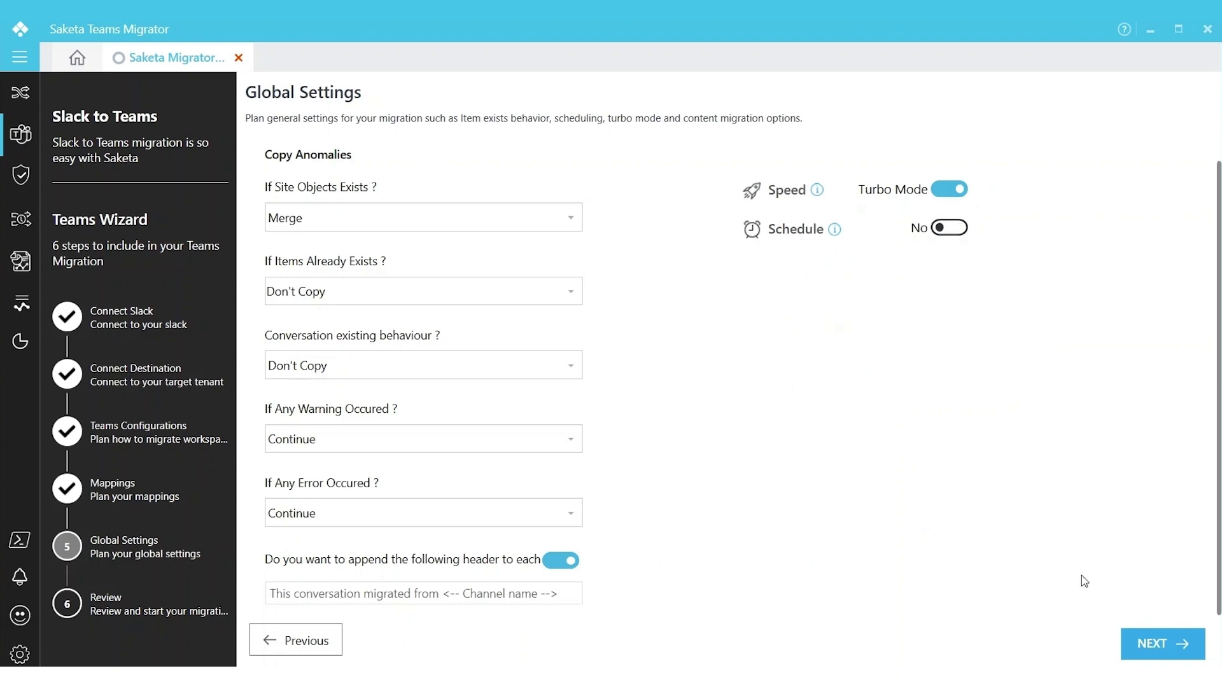
# Step: Go to the Review step and check its Settings and Content tabs for the three Teams channels
pyautogui.click(1146, 643)
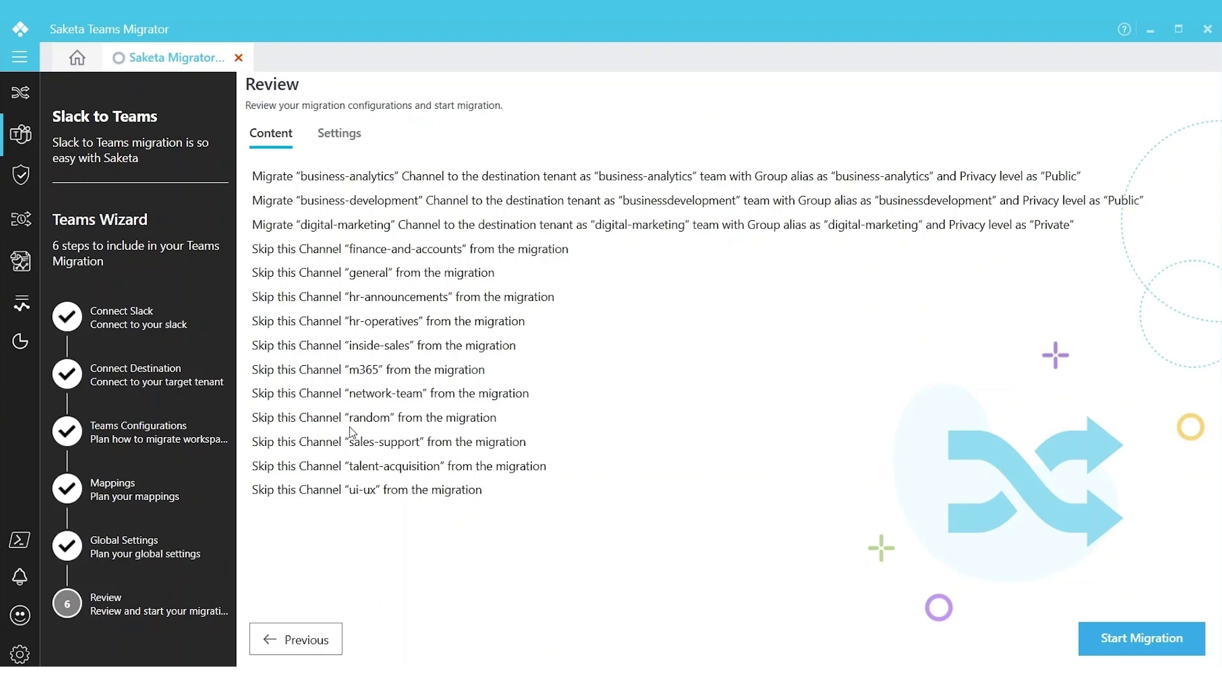
pyautogui.click(348, 136)
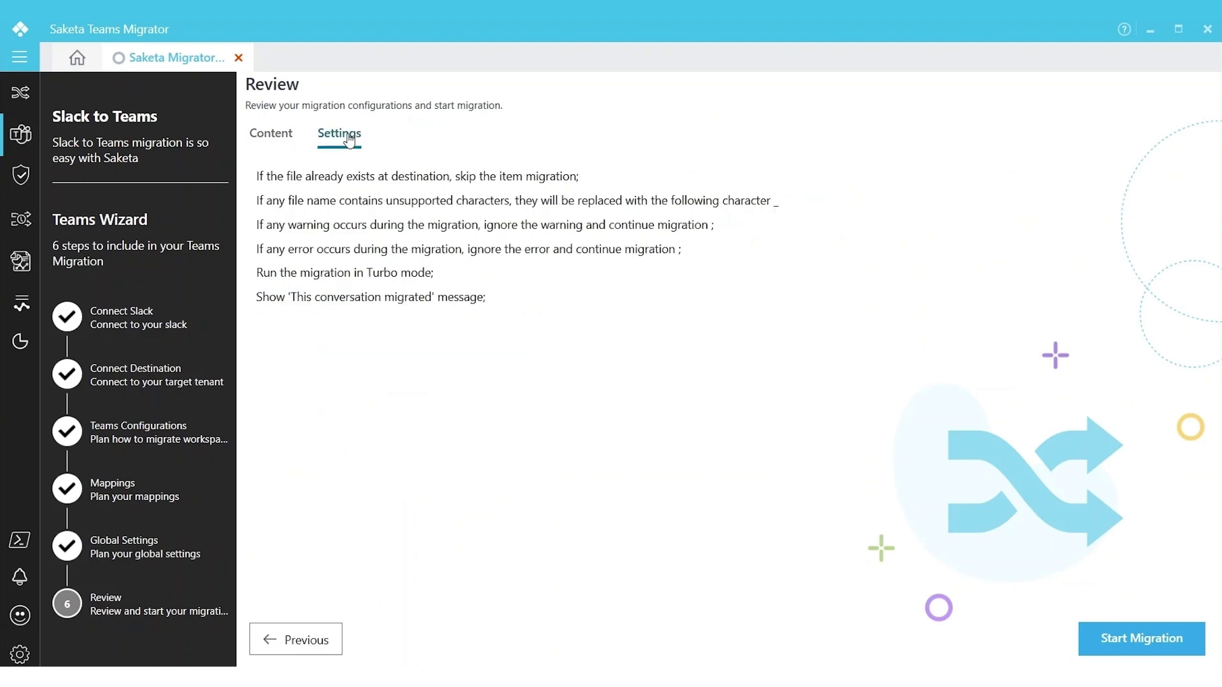
pyautogui.click(266, 136)
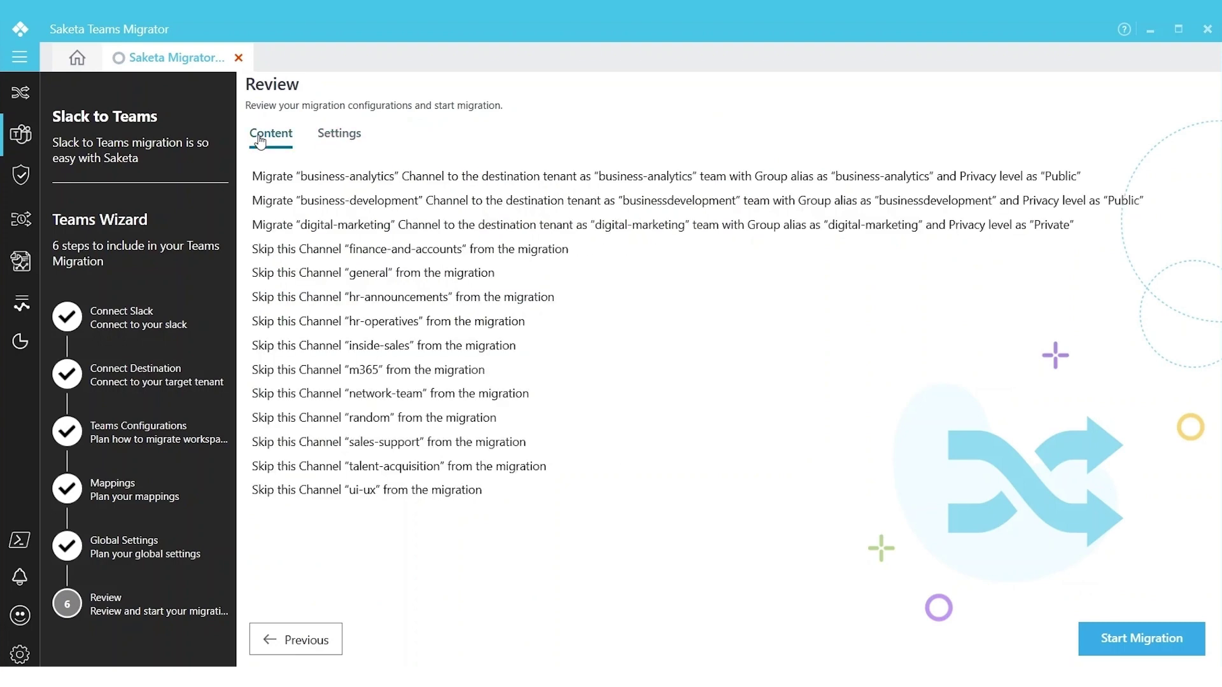
# Step: Start the migration and open the job info on the Scheduler's Teams jobs board
pyautogui.click(1084, 642)
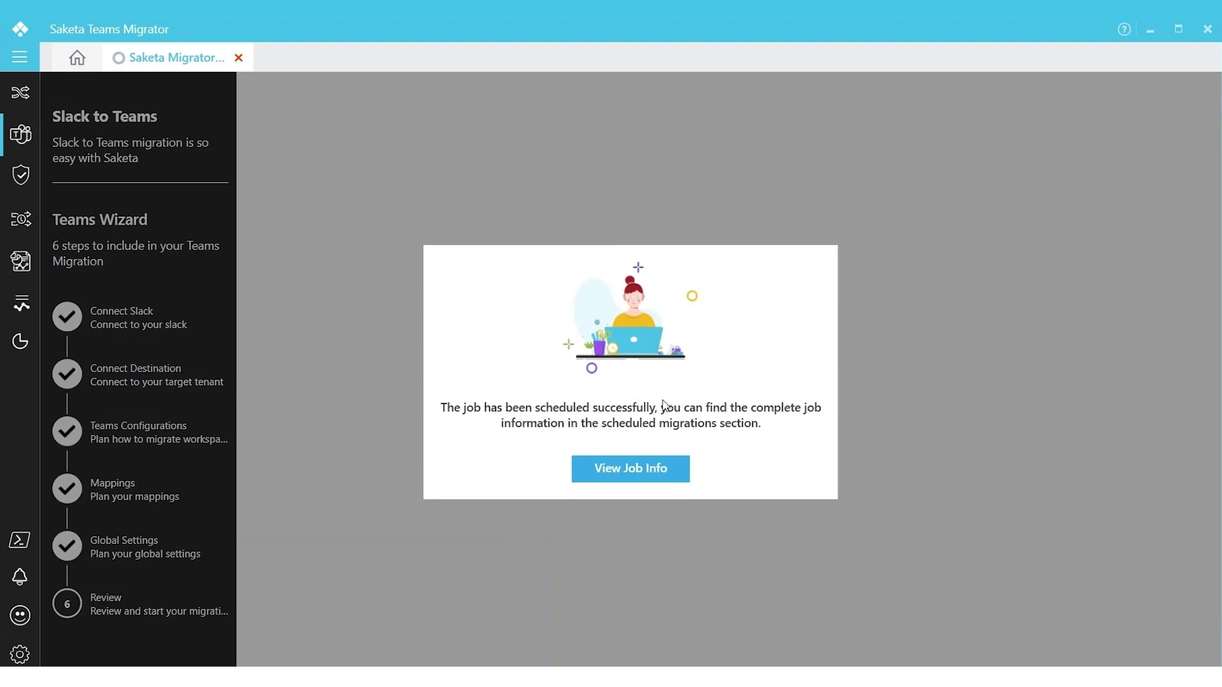
pyautogui.click(632, 473)
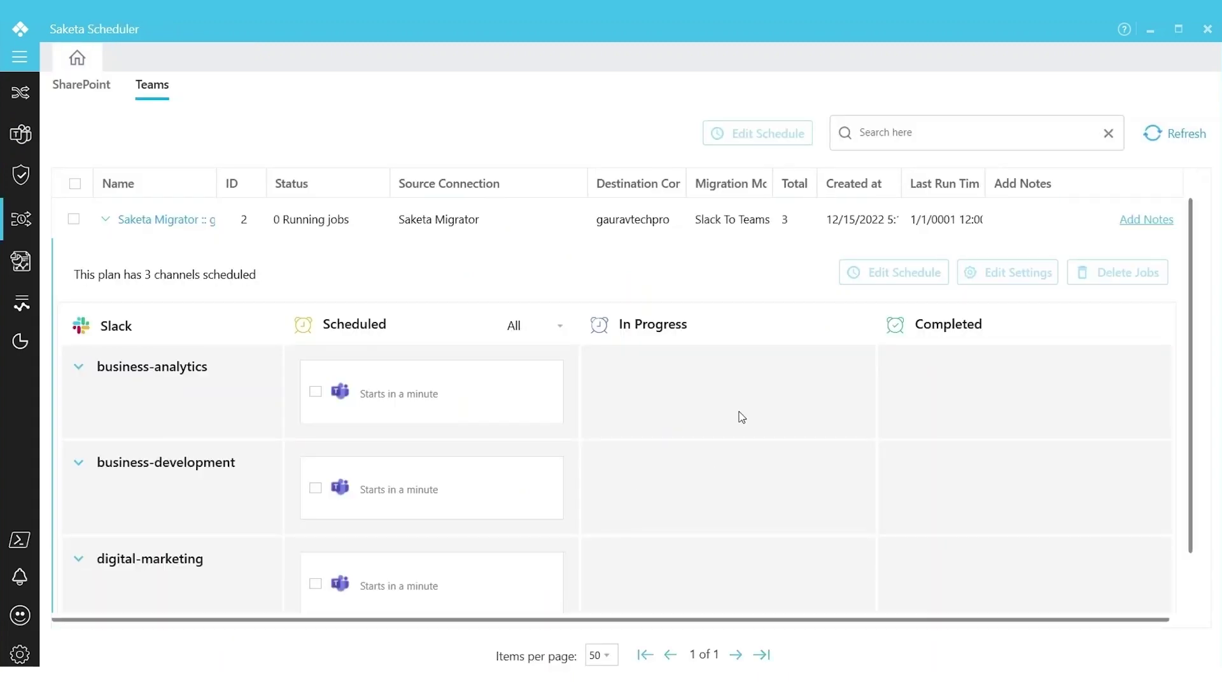
pyautogui.moveTo(547, 418)
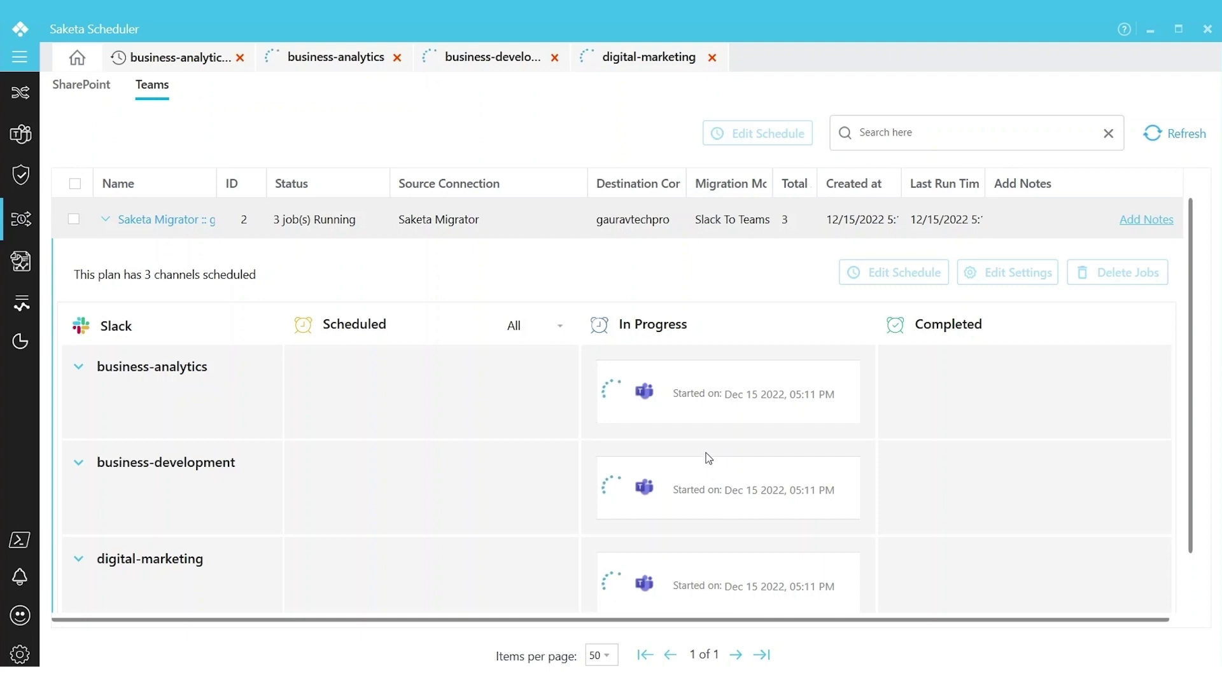
# Step: Review the business-analytics job information, then open its session report summary
pyautogui.click(699, 406)
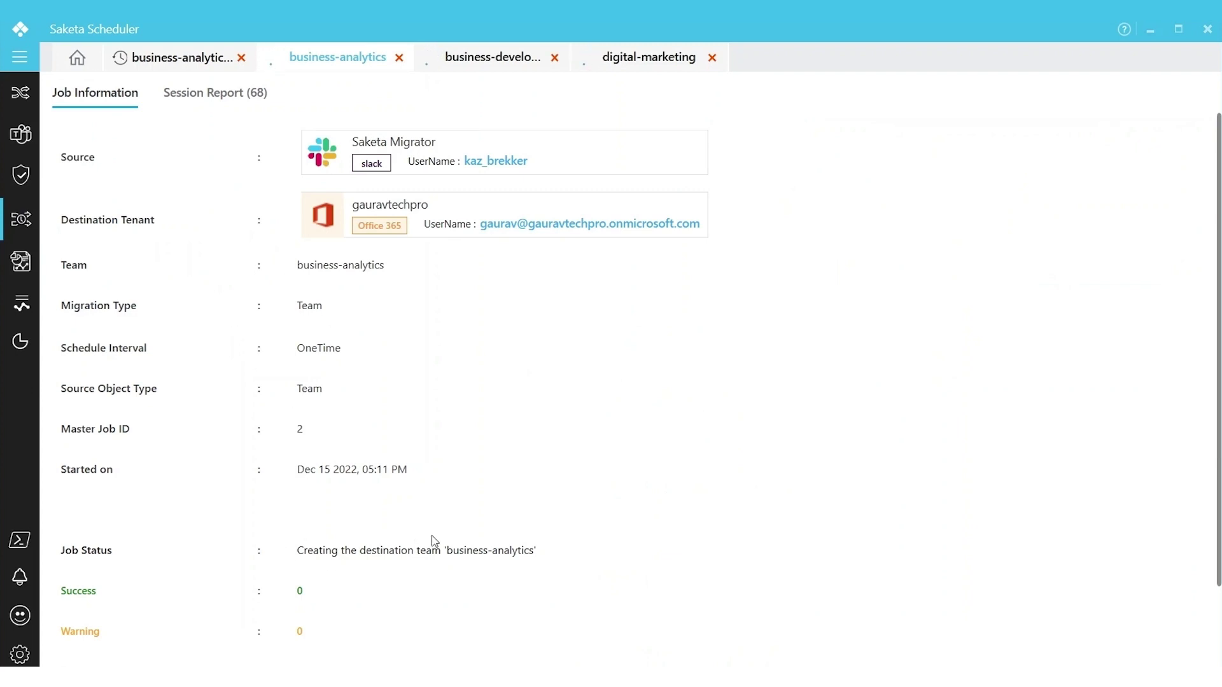
pyautogui.scroll(-2, 1217, 491)
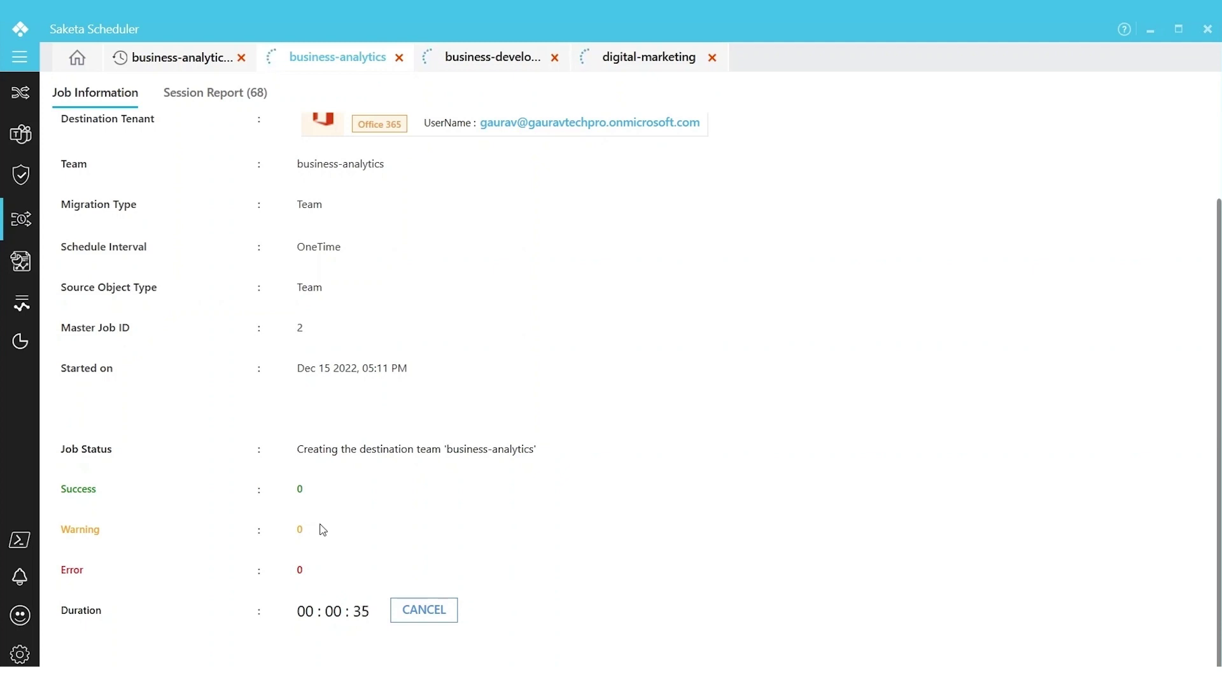
pyautogui.click(229, 106)
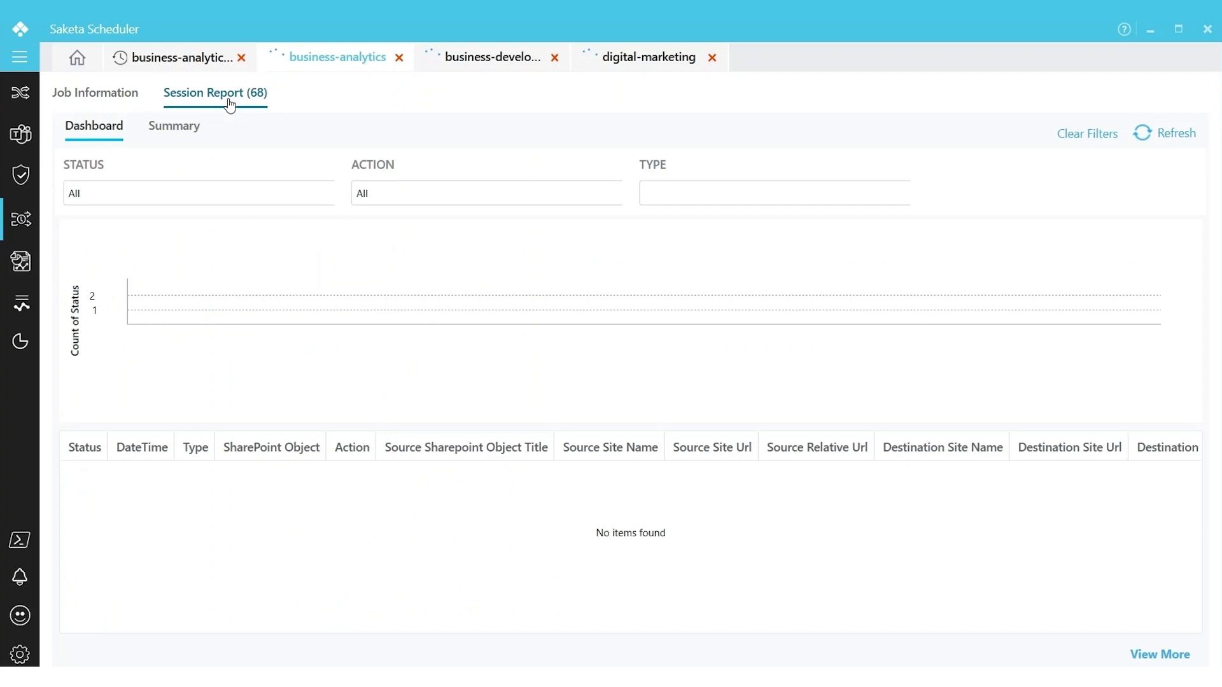
pyautogui.click(179, 131)
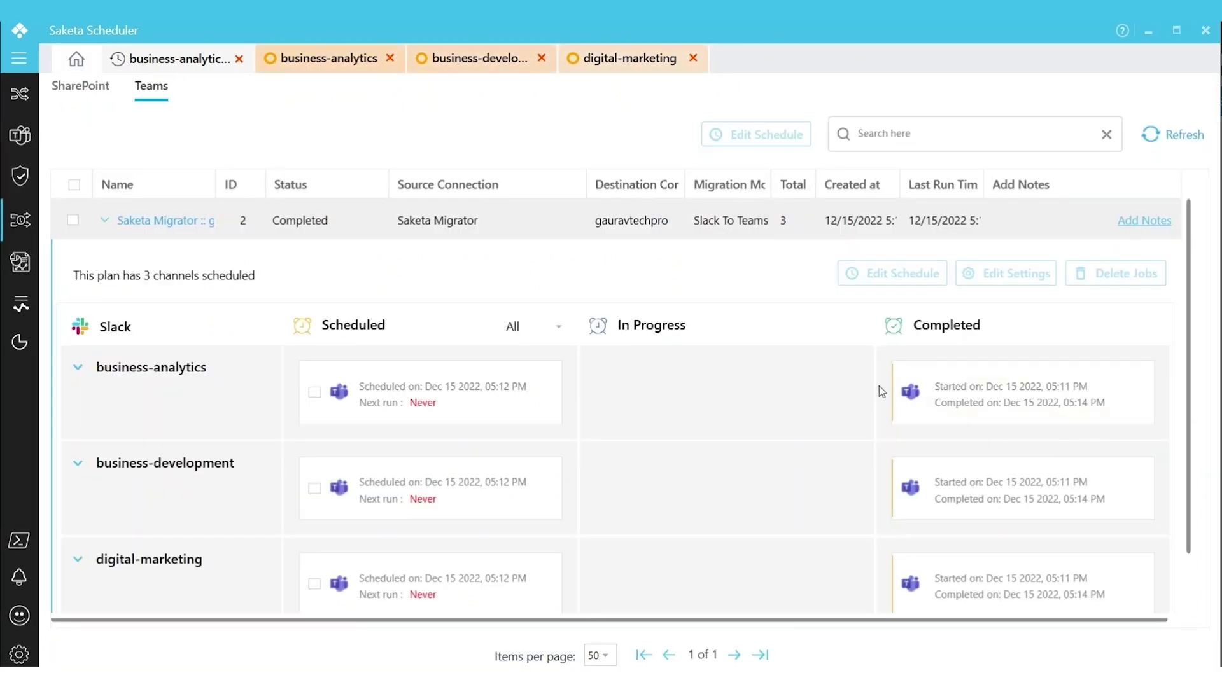
# Step: Open the completed business-analytics job's session 68 migration report summary
pyautogui.click(966, 411)
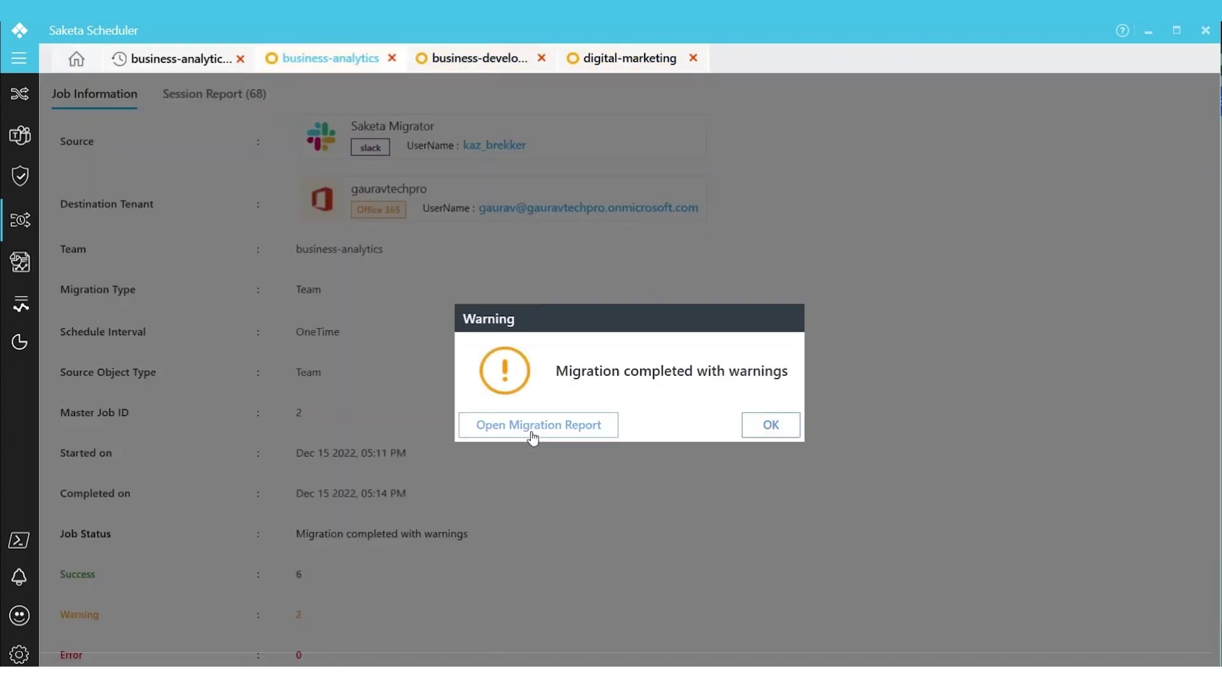
pyautogui.click(534, 425)
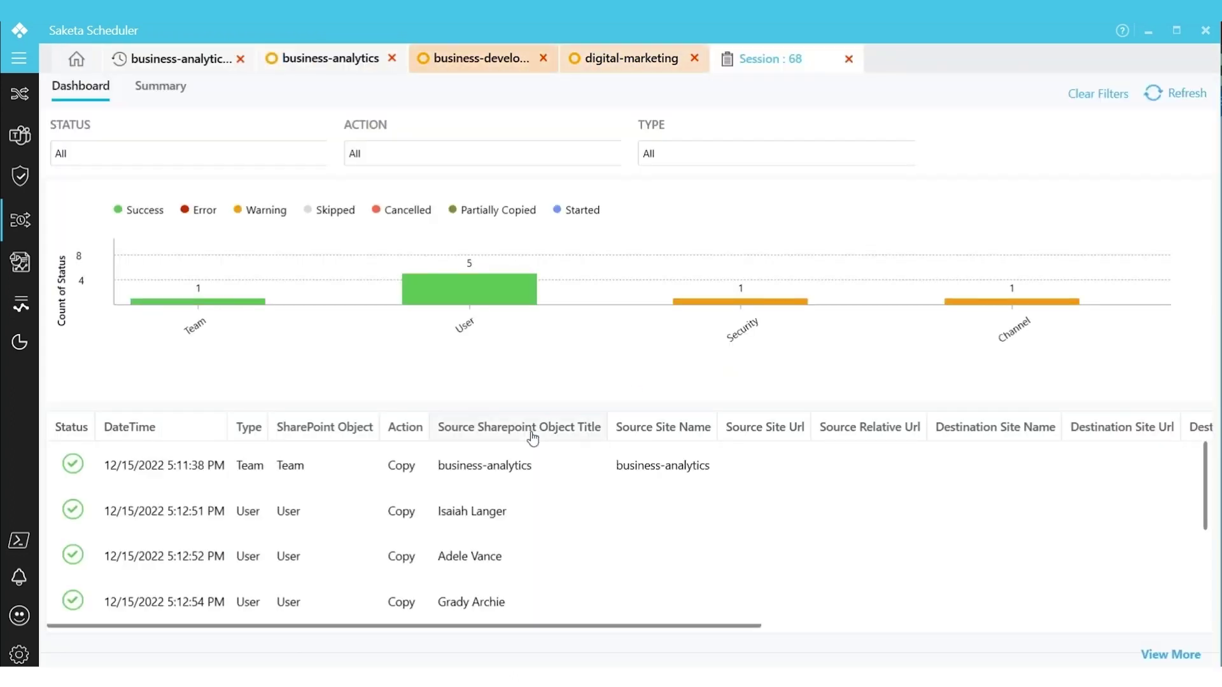
pyautogui.click(160, 86)
# Step: Try Error and Success status filters, restore All, and scroll right to the Message column
pyautogui.click(146, 123)
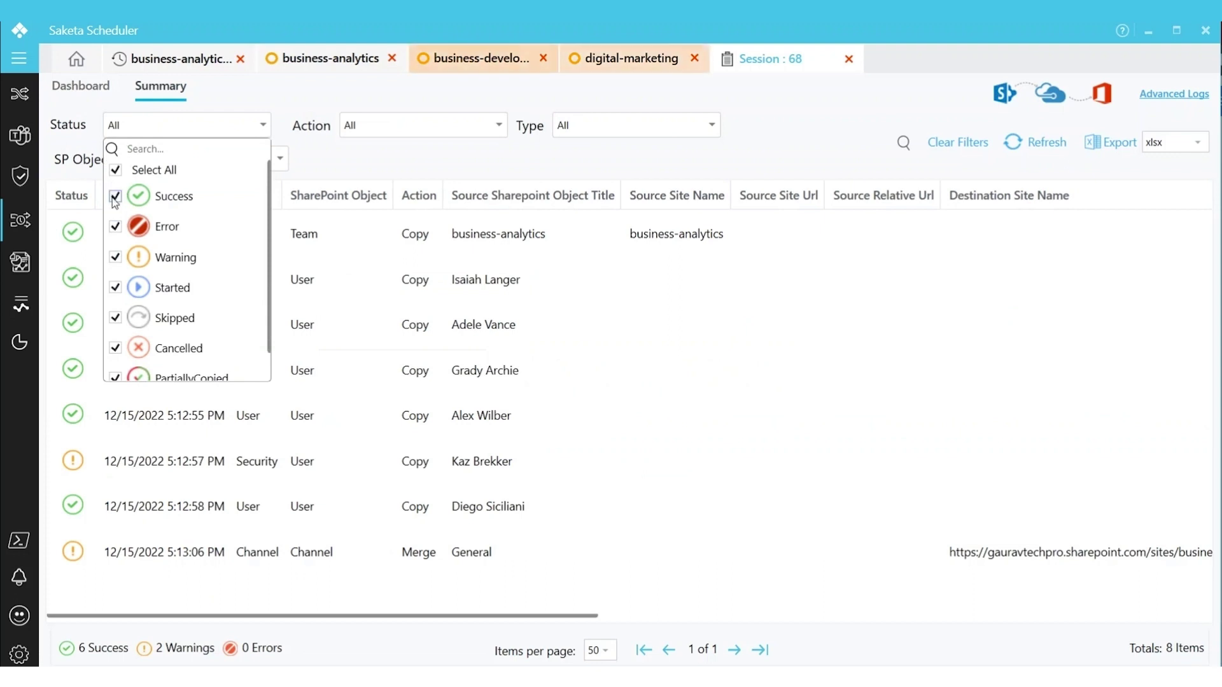
pyautogui.click(116, 174)
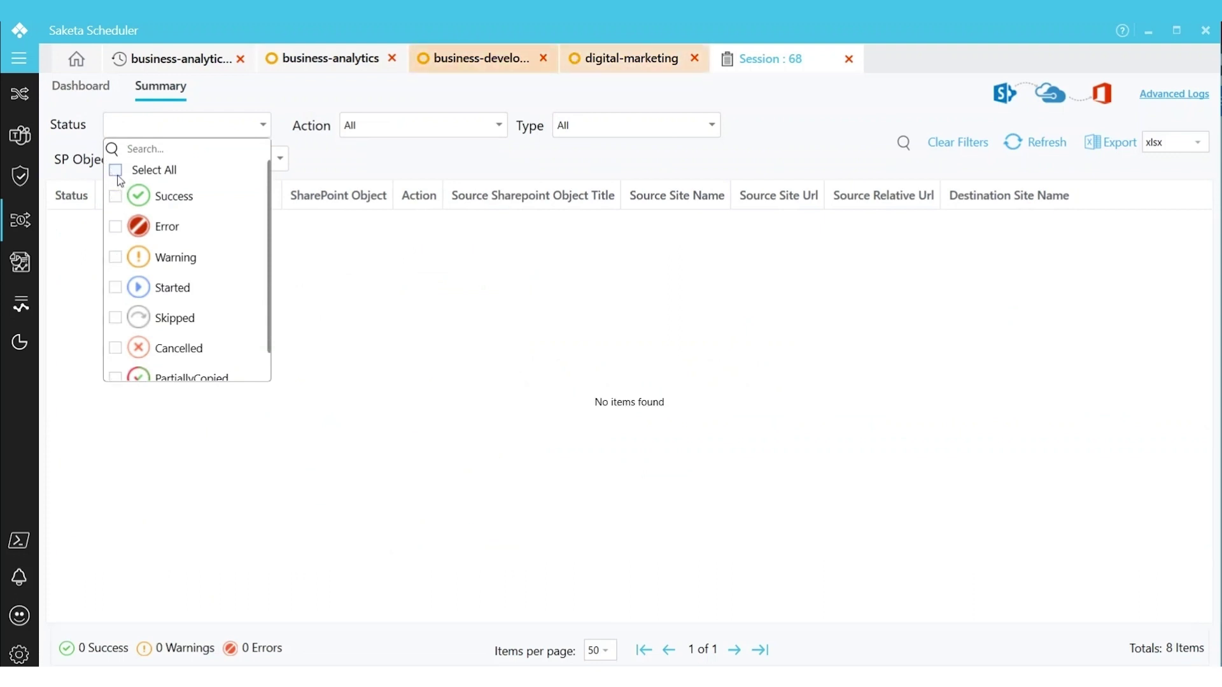
pyautogui.click(116, 227)
pyautogui.click(115, 196)
pyautogui.click(115, 170)
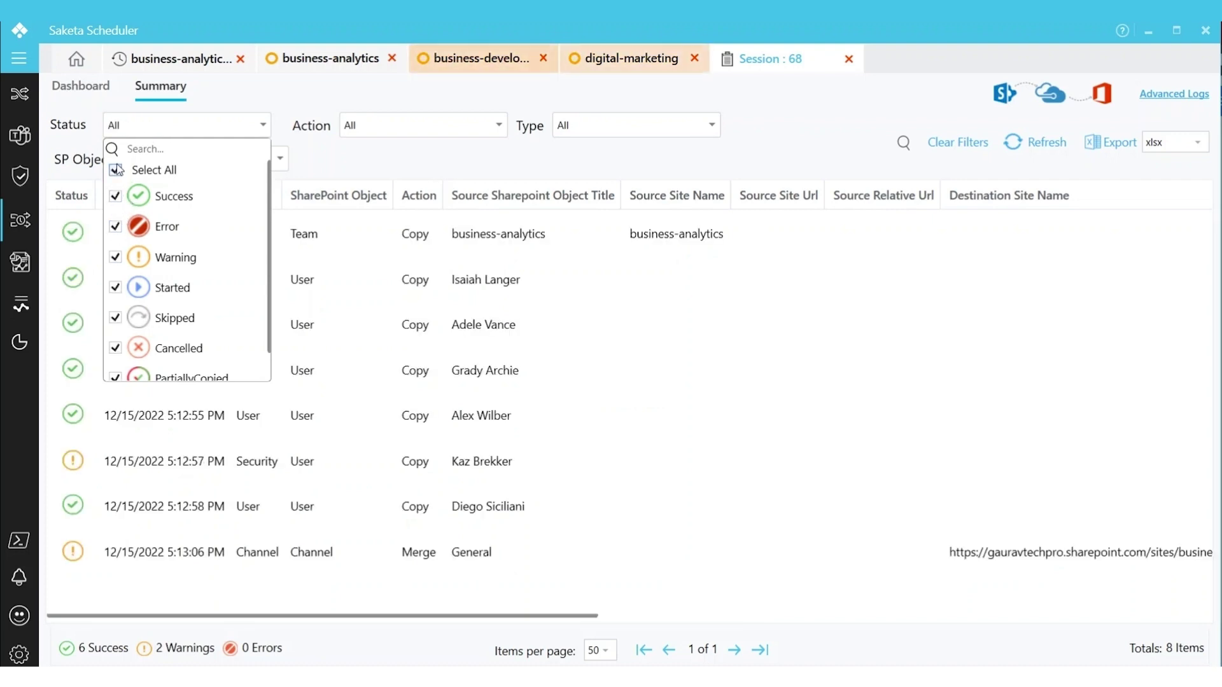
pyautogui.click(641, 427)
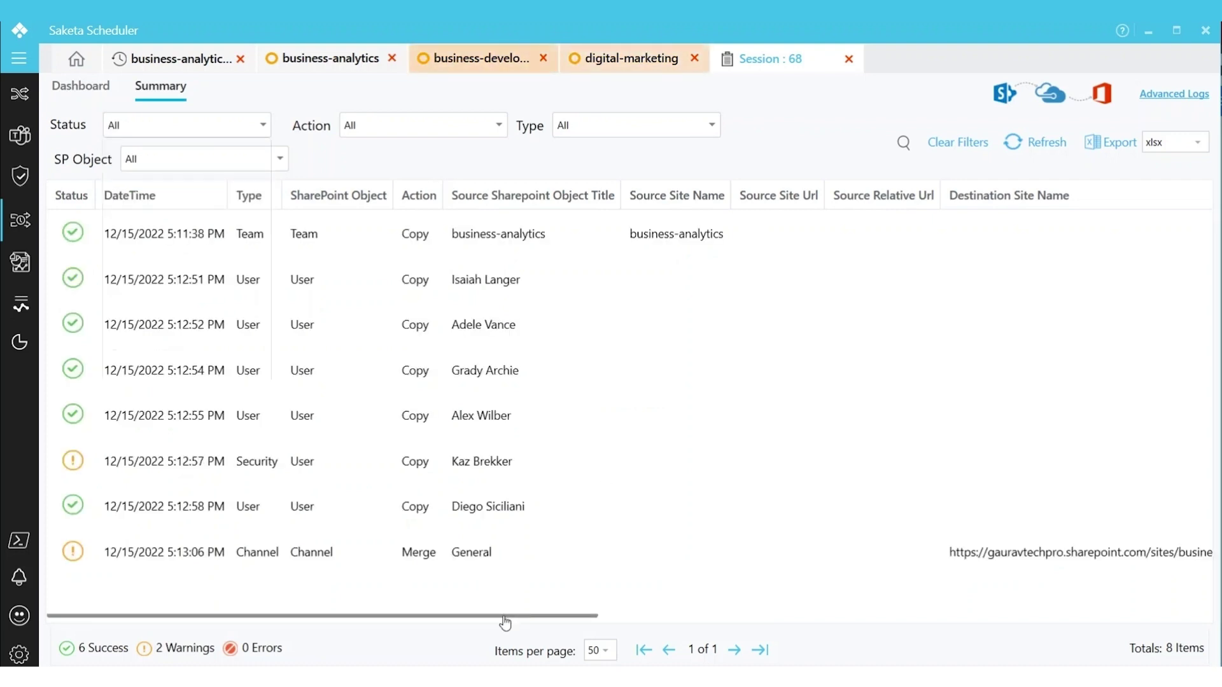
pyautogui.moveTo(503, 616); pyautogui.dragTo(1097, 631)
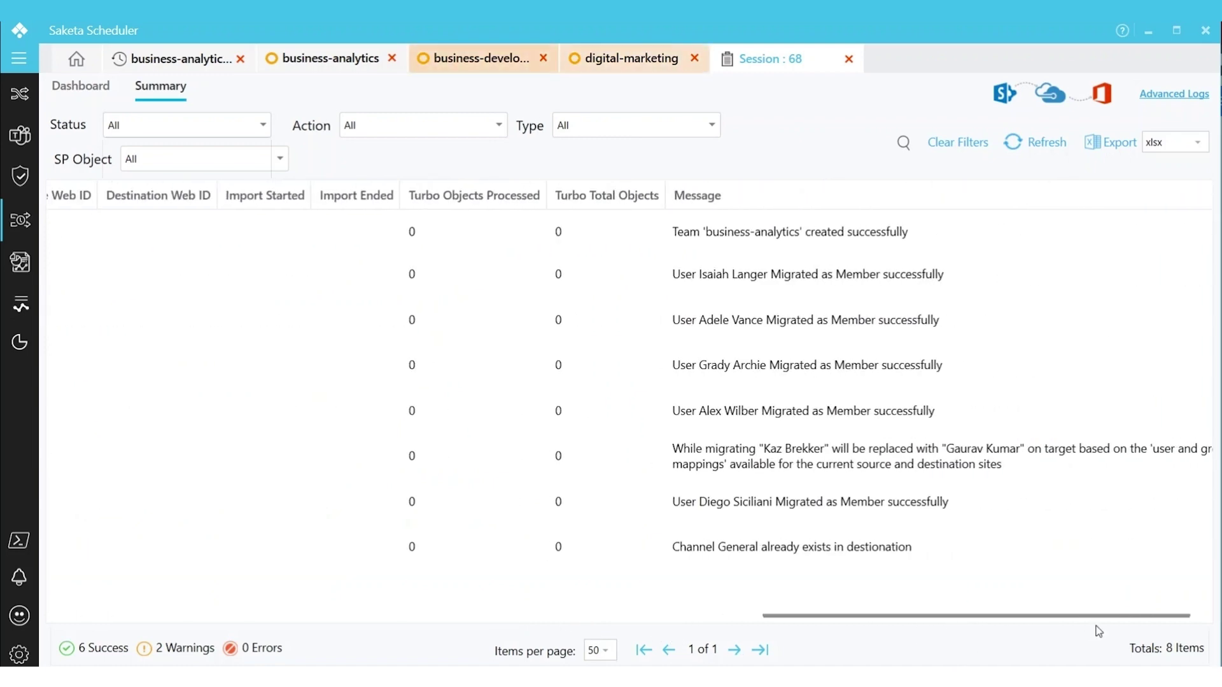